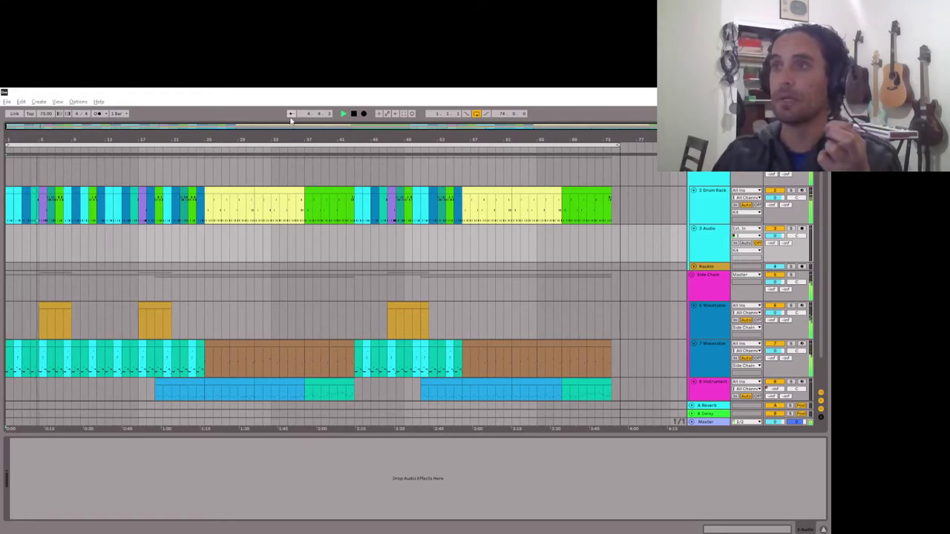
Stop playback, put the Glitch2 effect with the Gorgeous Technologies program on the 3 Audio track, and close its plug-in window.
click(355, 113)
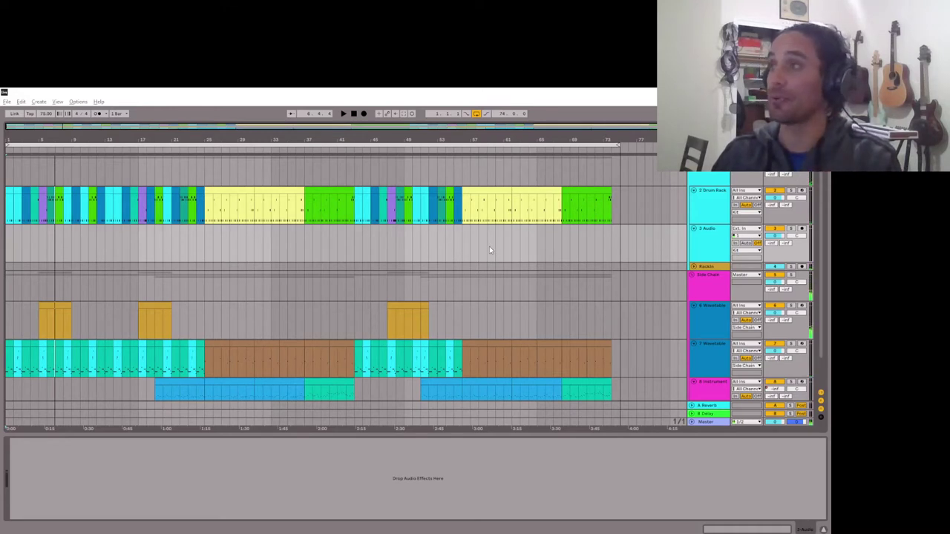
click(461, 247)
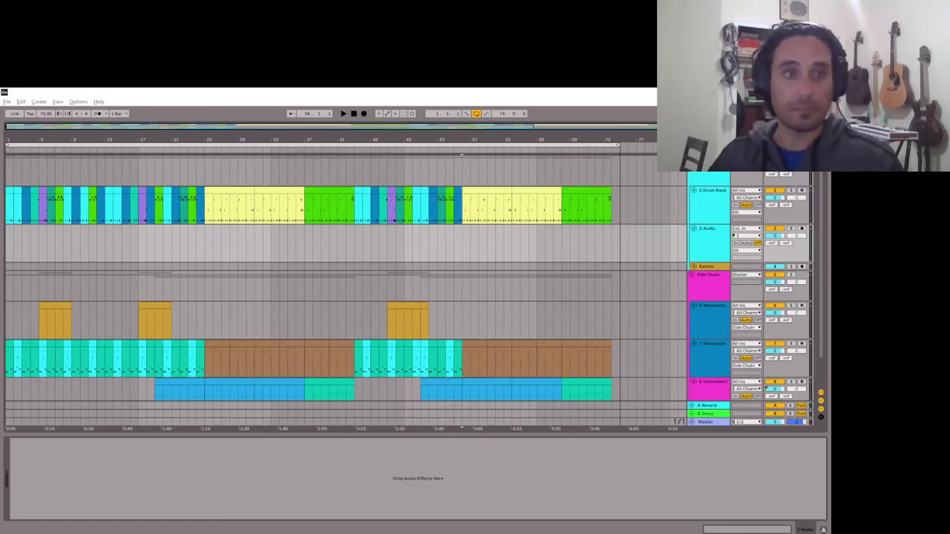
key(ctrl+z)
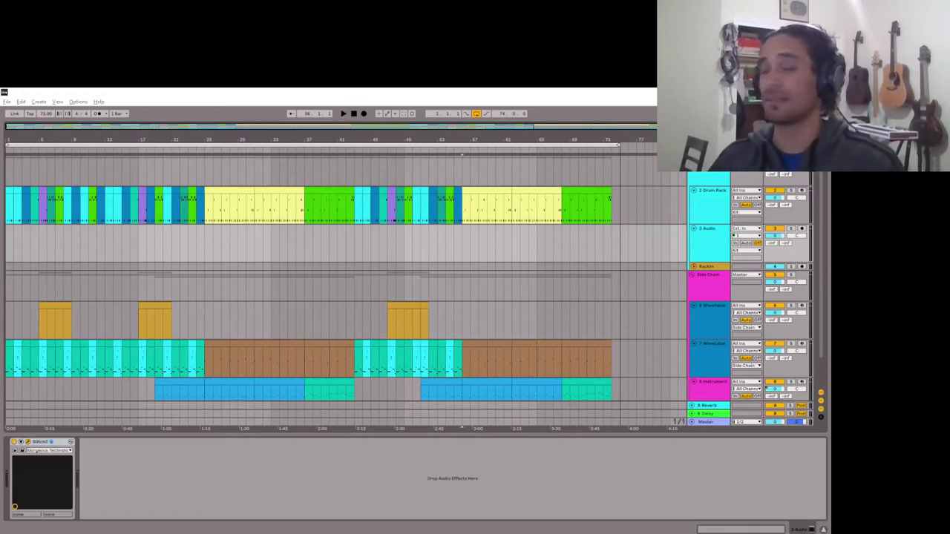
drag(248, 165, 486, 159)
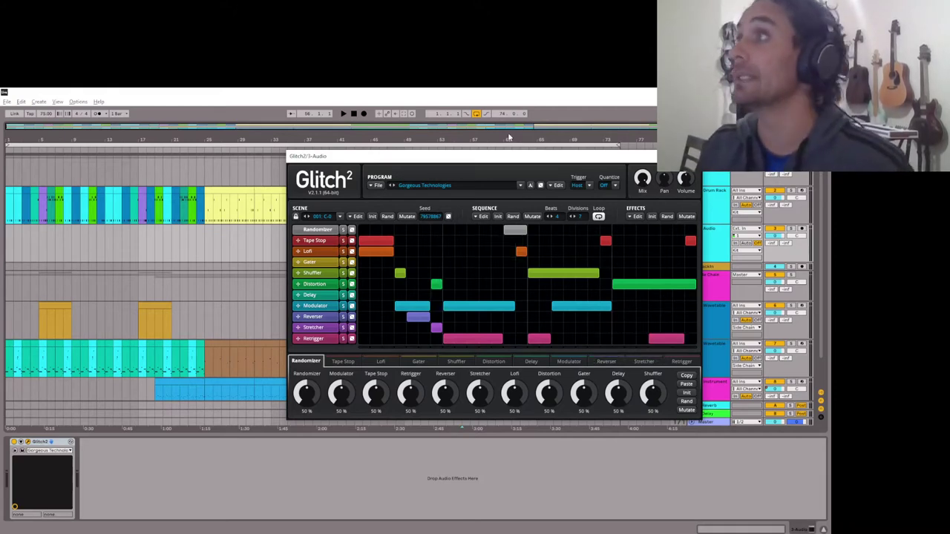
drag(504, 163, 408, 209)
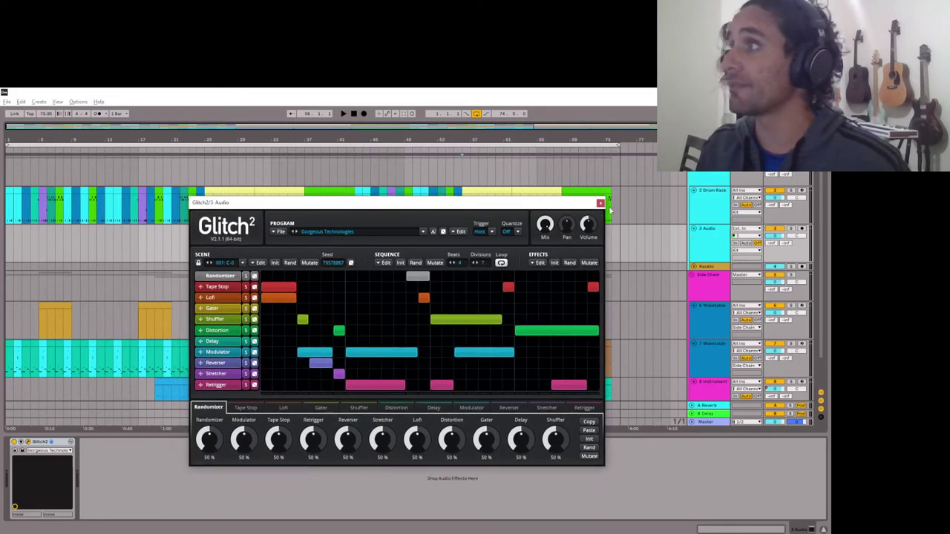
click(601, 205)
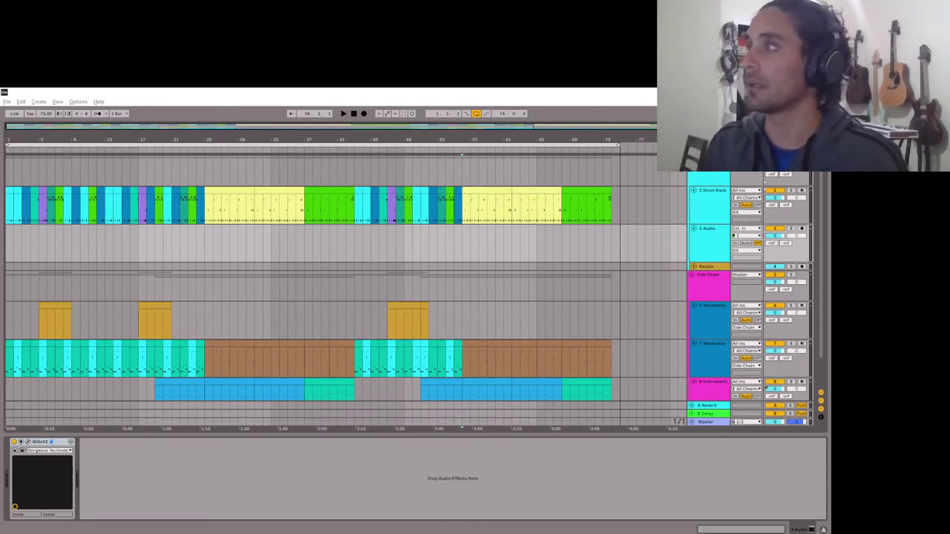
Duplicate the 2 Drum Rack track and delete everything in the copy except the yellow clip from bar 56 to bar 62.
click(707, 202)
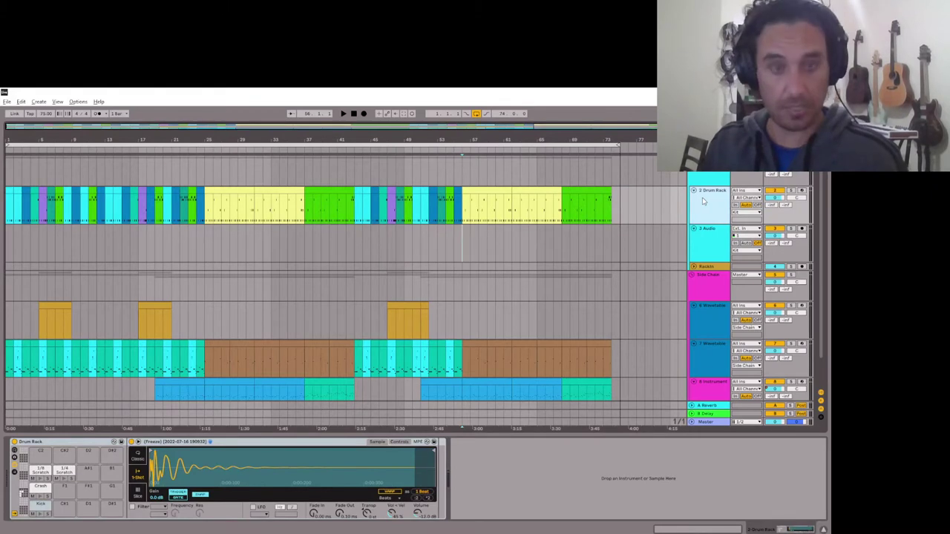
key(ctrl+d)
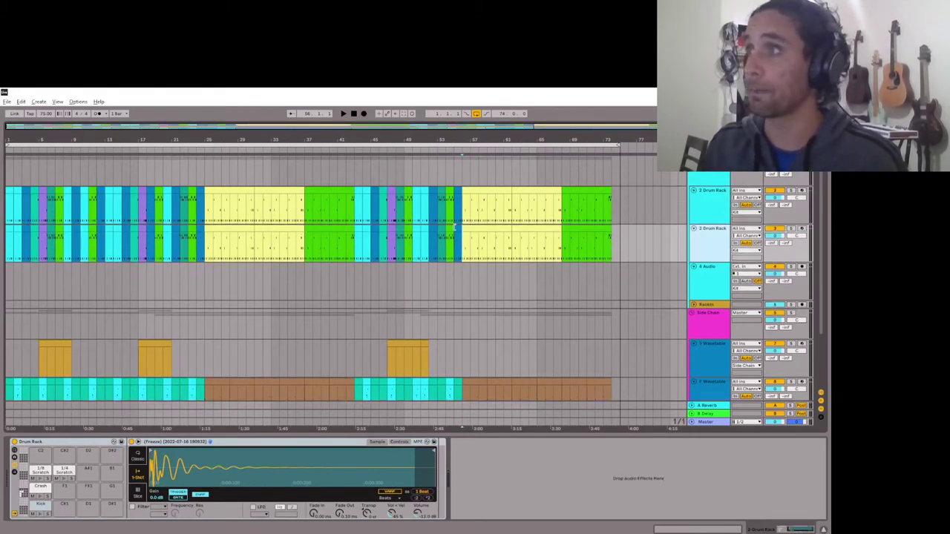
drag(457, 229, 7, 238)
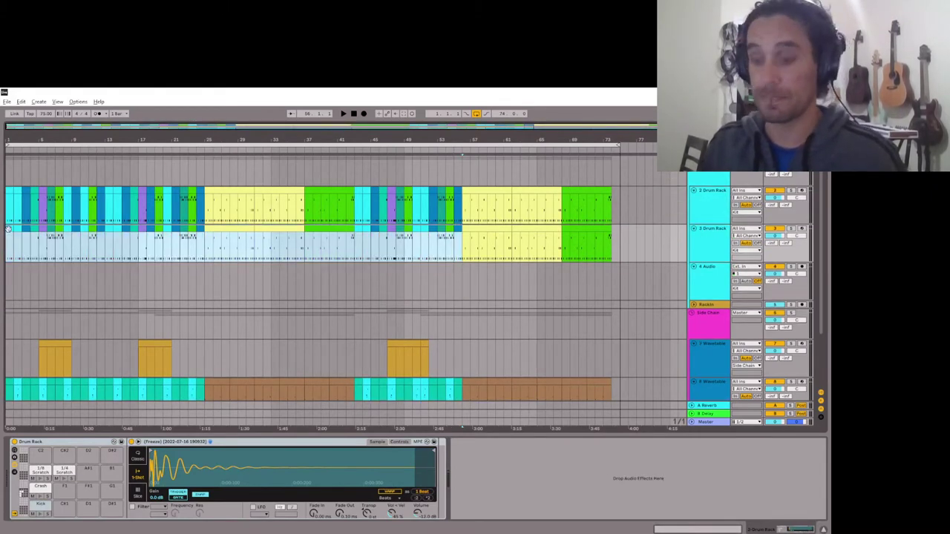
key(Delete)
click(590, 239)
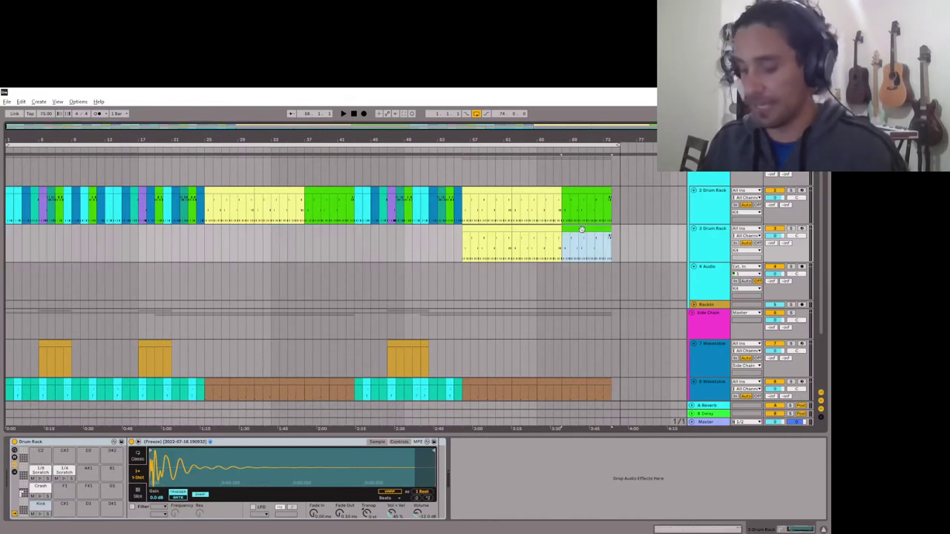
shift+click(538, 231)
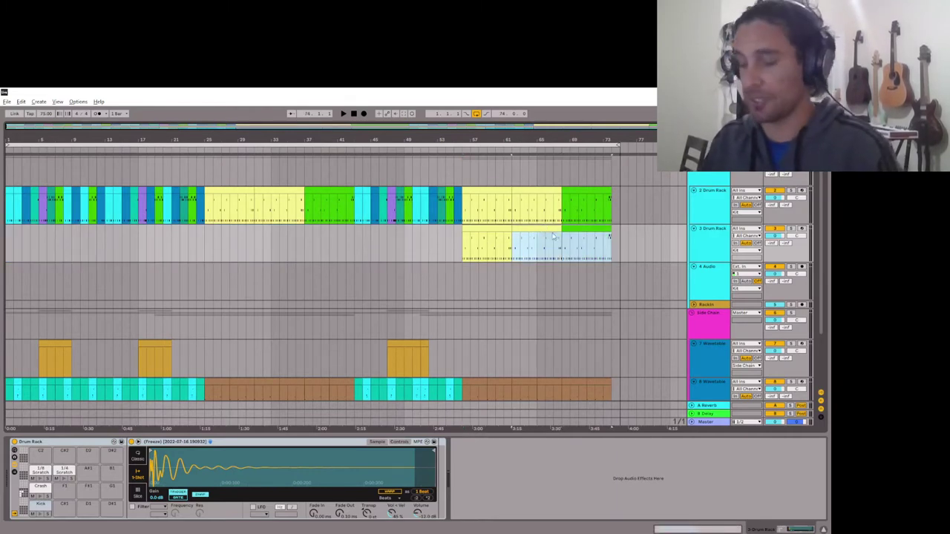
key(Delete)
Freeze and flatten the duplicated Drum Rack track to audio, and delete the leftover tail clip after bar 62.
right_click(709, 244)
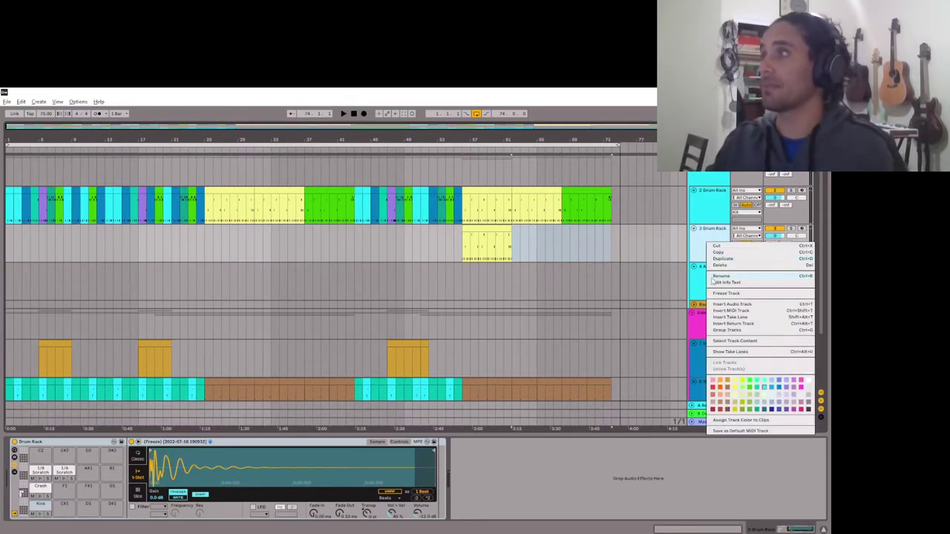
click(726, 293)
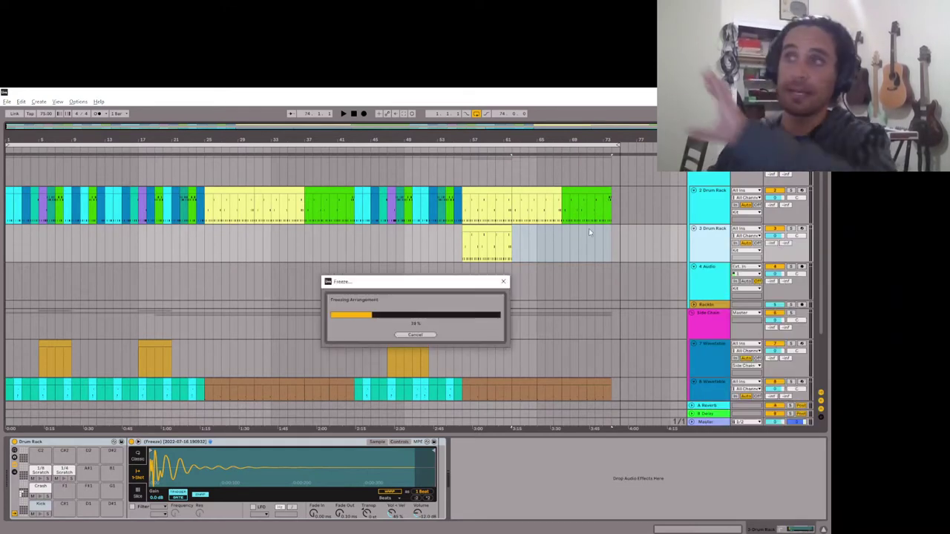
right_click(709, 243)
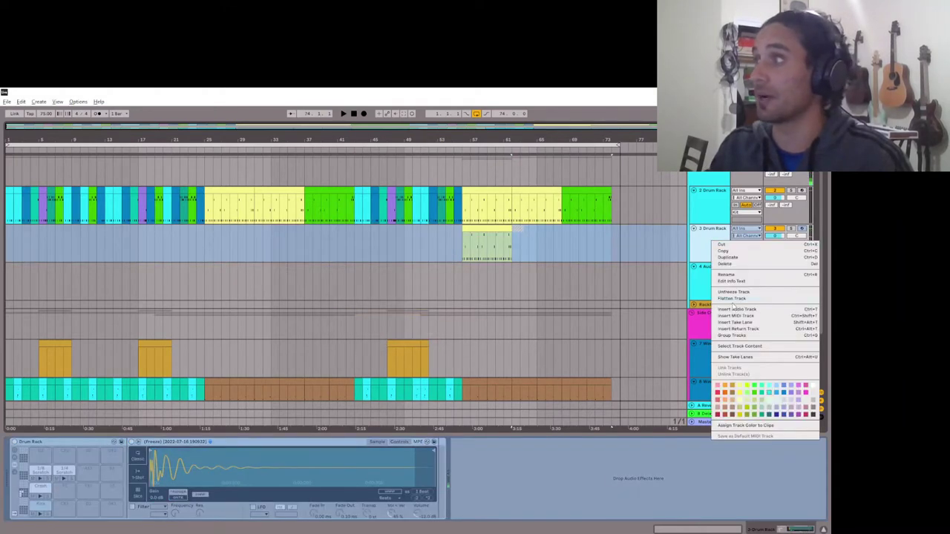
click(732, 298)
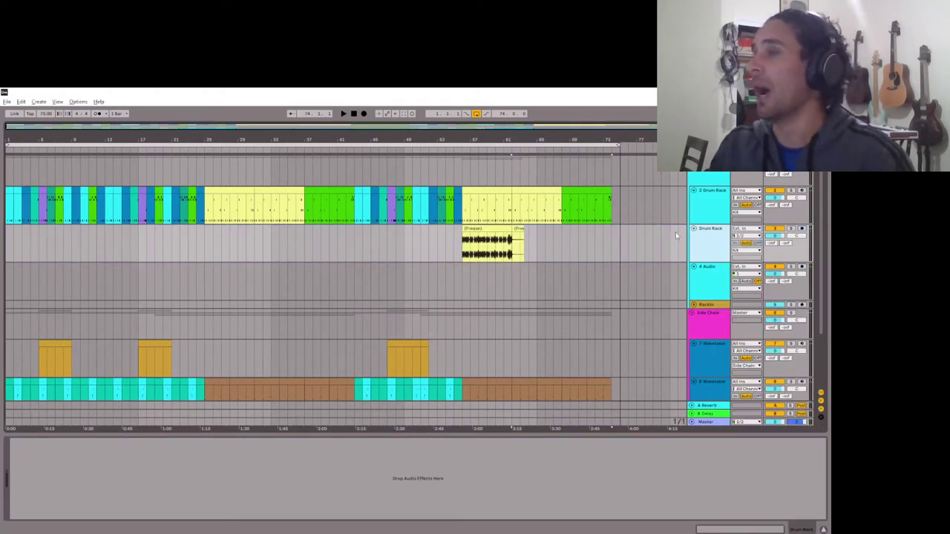
click(515, 229)
key(Delete)
Put the Glitch2 effect from the 4 Audio track onto the flattened Drum Rack audio track.
click(712, 251)
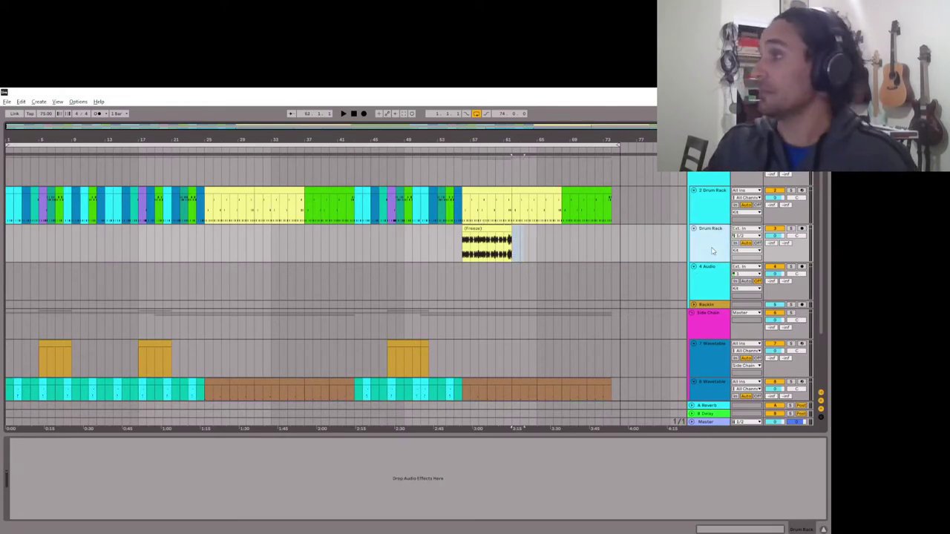
click(717, 210)
click(717, 252)
click(721, 196)
click(715, 248)
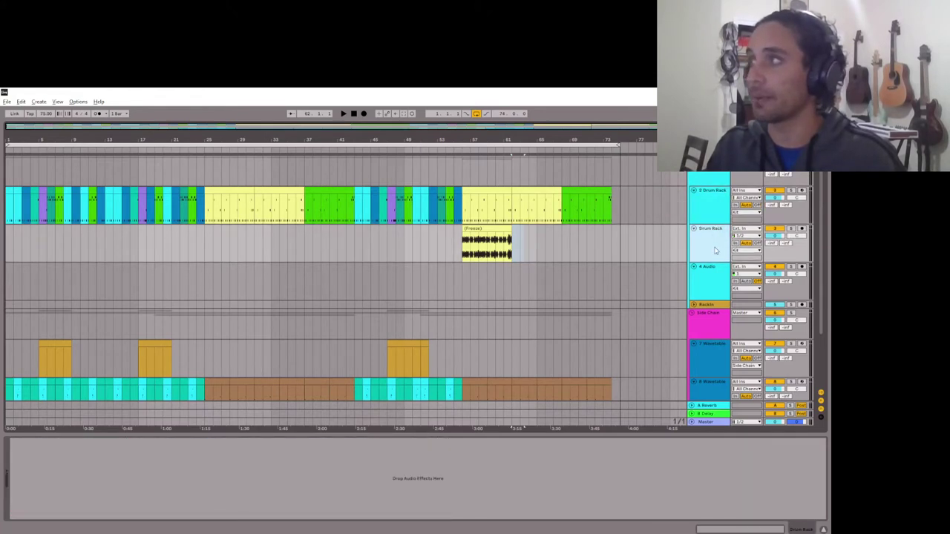
click(724, 299)
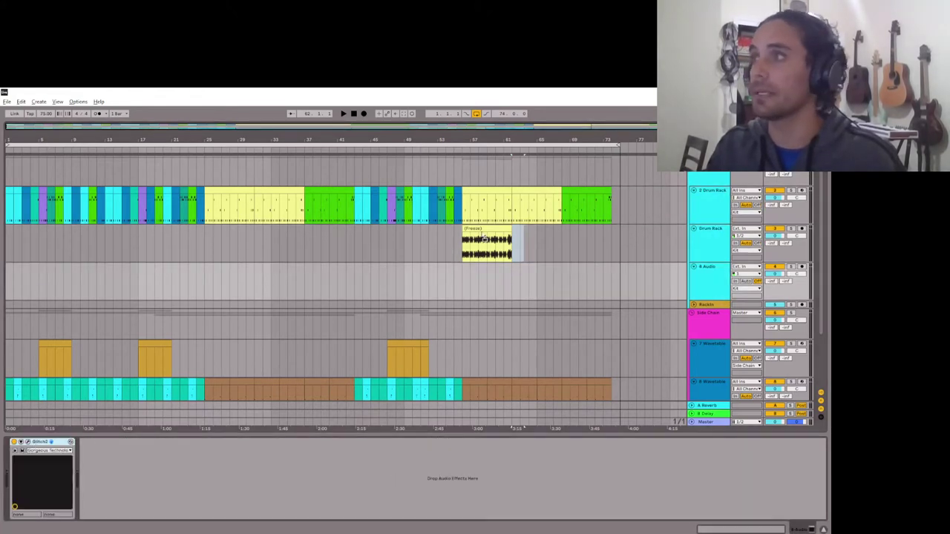
key(Up)
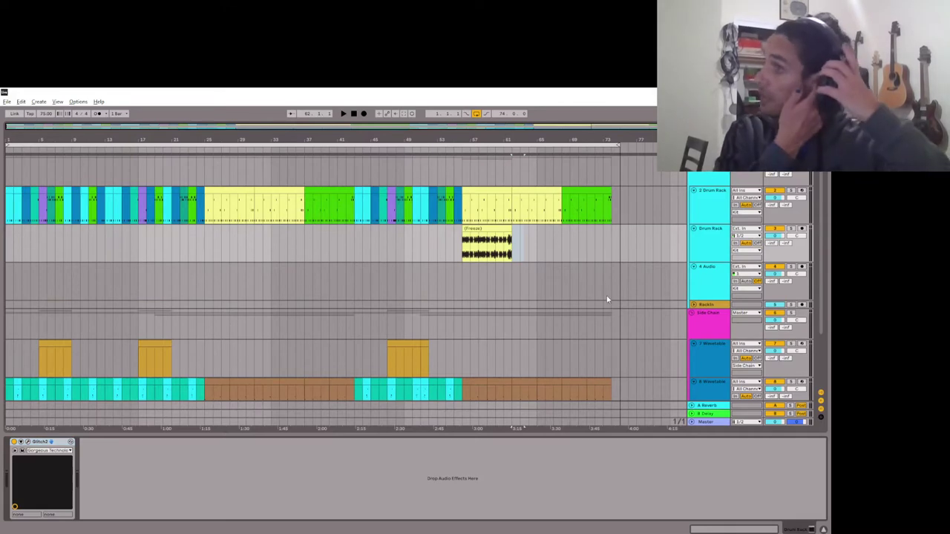
click(702, 238)
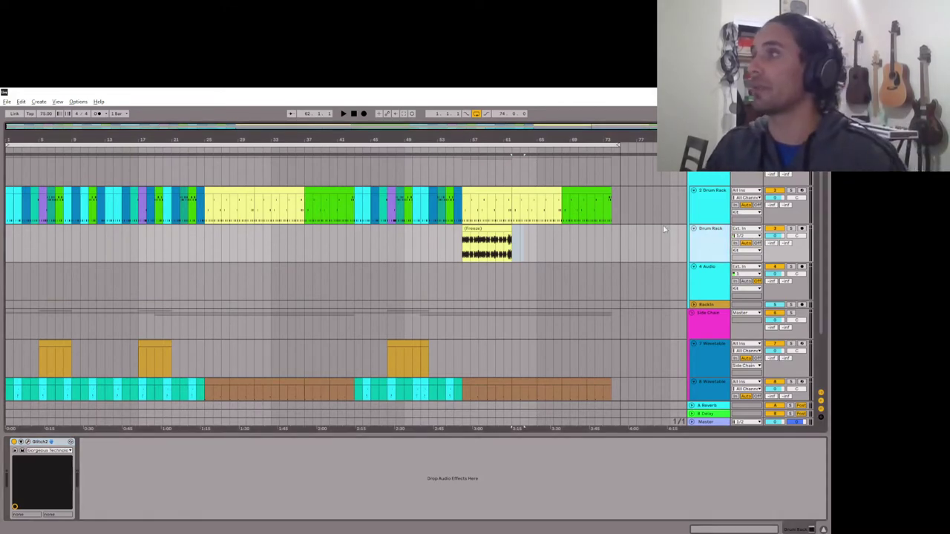
Solo the flattened Drum Rack track and play its clip from bar 56 with Glitch2 on and bypassed.
click(480, 229)
scroll(487, 229, up, 5)
key(s)
key(space)
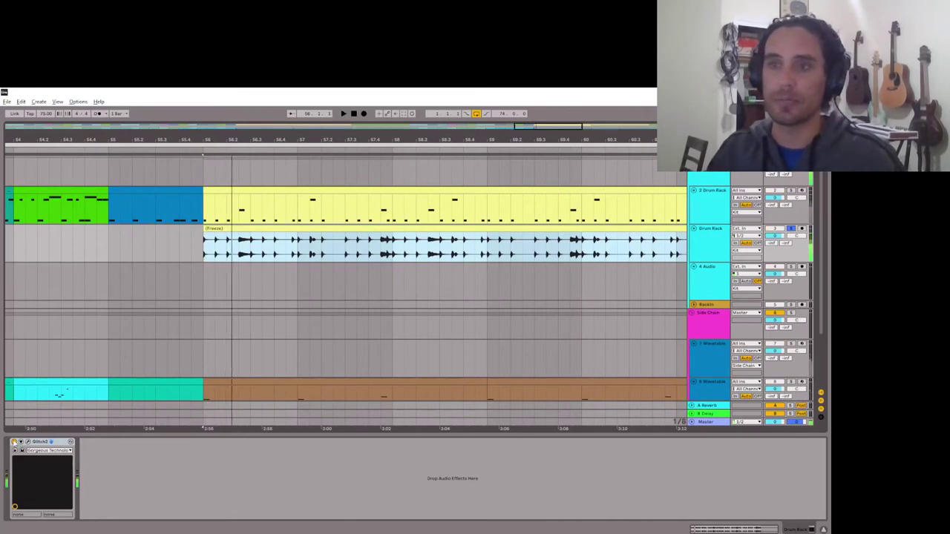
click(13, 443)
key(space)
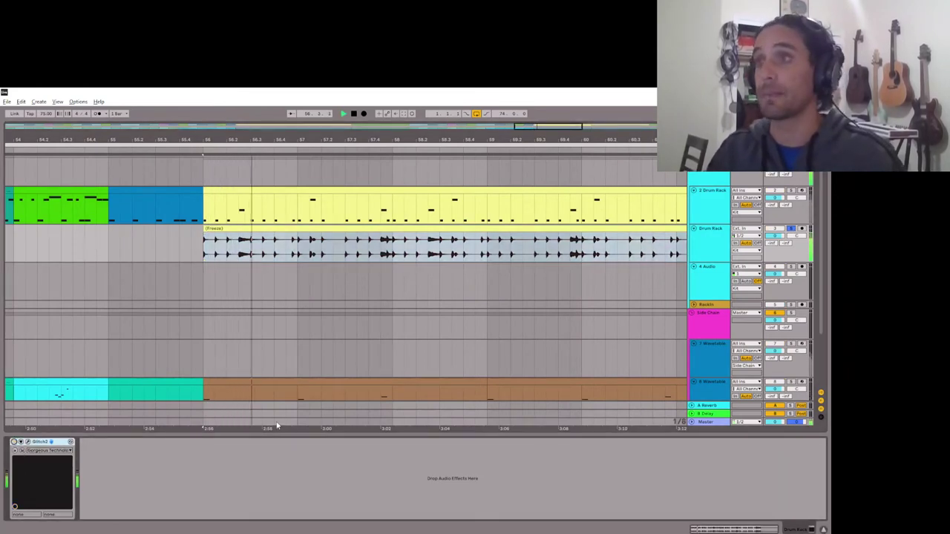
key(space)
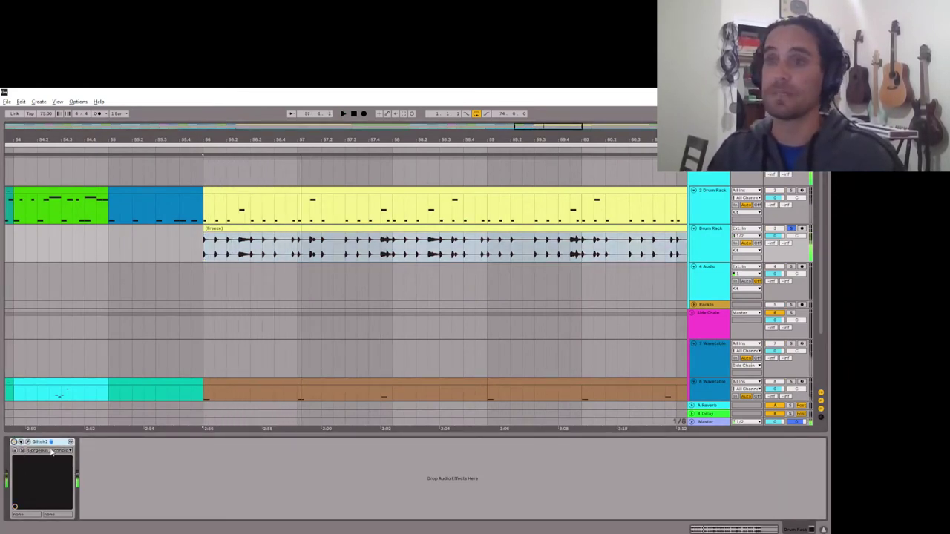
Open the Glitch2 window on the Drum Rack track and erase every effect block from its sequence.
click(30, 442)
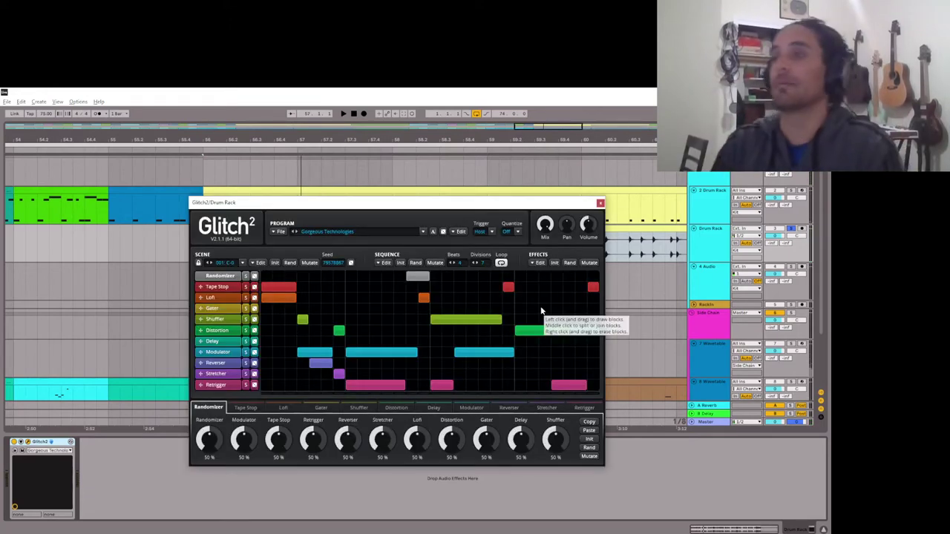
key(space)
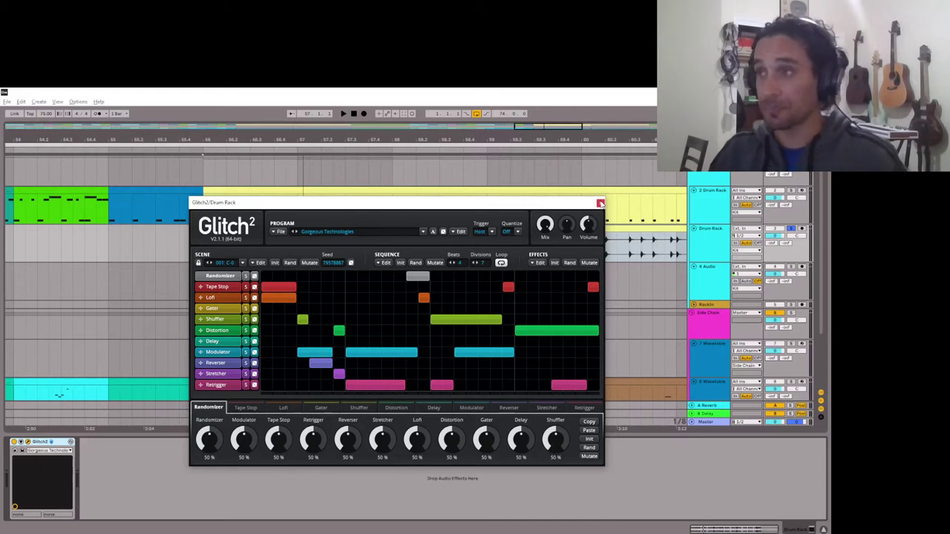
mouse_move(290, 301)
mouse_down()
mouse_move(365, 374)
mouse_move(563, 394)
mouse_move(568, 383)
mouse_move(346, 363)
mouse_move(504, 374)
mouse_up()
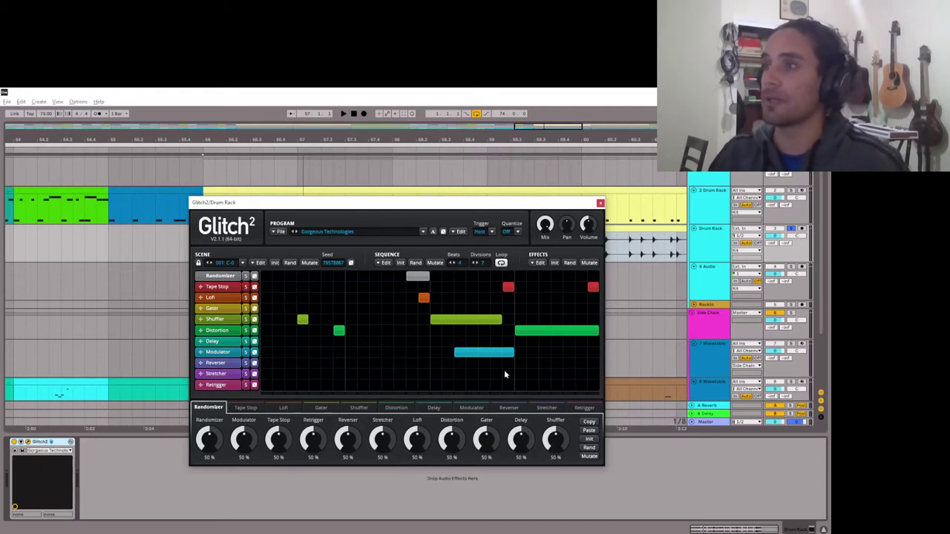
right_click(543, 330)
right_click(593, 286)
right_click(507, 286)
right_click(417, 276)
right_click(423, 298)
right_click(461, 319)
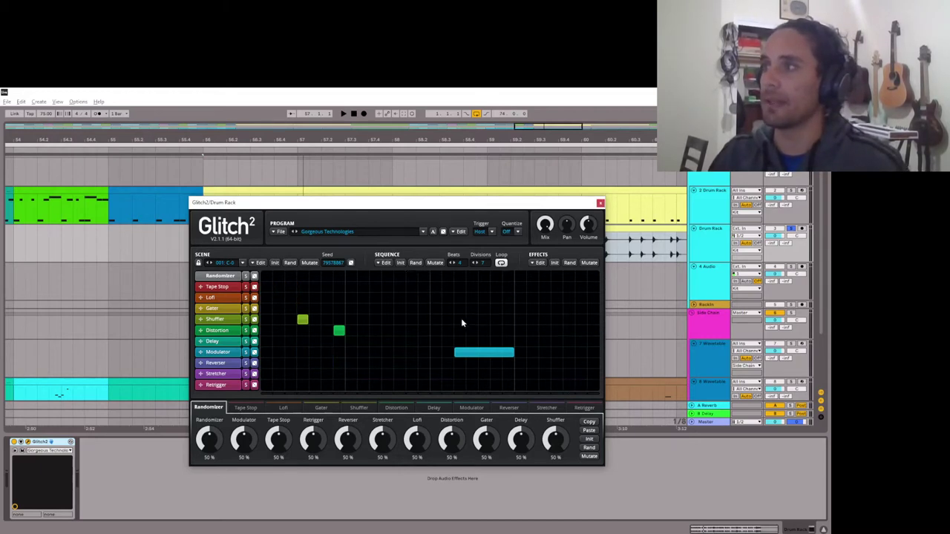
right_click(460, 352)
right_click(303, 319)
right_click(338, 330)
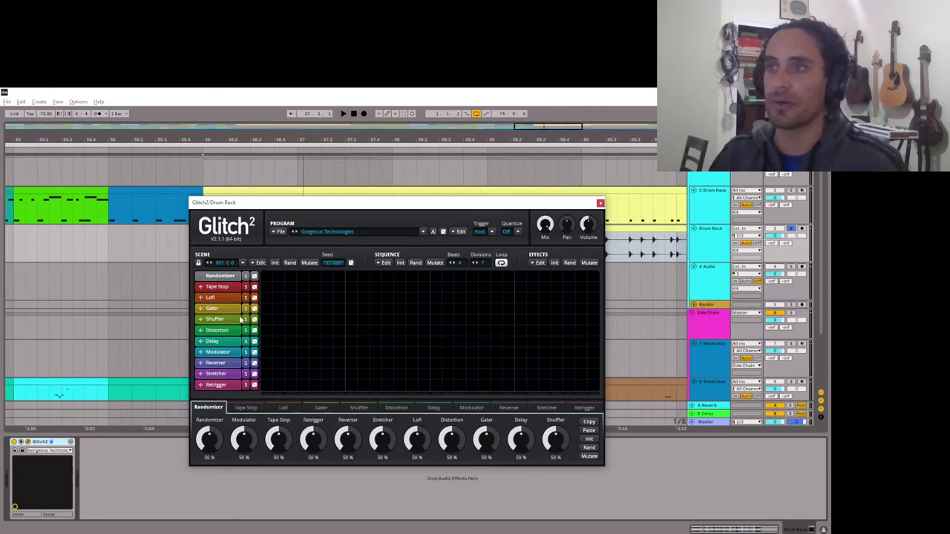
Fill the Shuffler row with one block and set Min Time to 1/16th, Max Time to 1/32nd, Repeat to 40.9 % and Reverse to 0 %.
drag(267, 319, 619, 328)
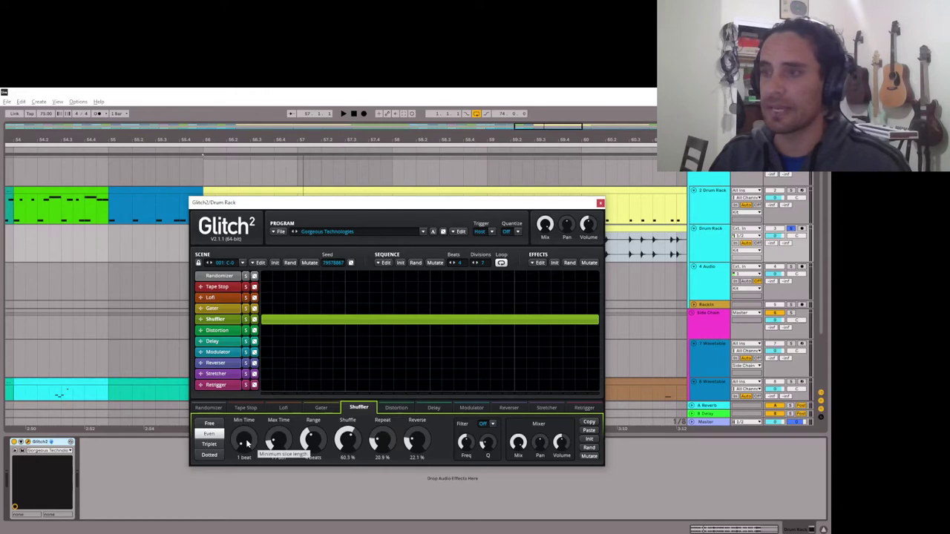
drag(248, 443, 278, 461)
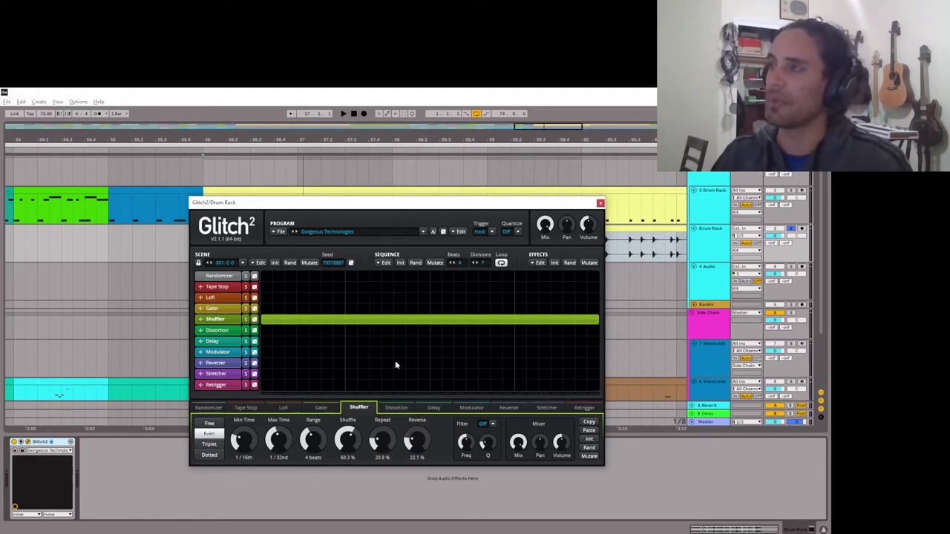
key(space)
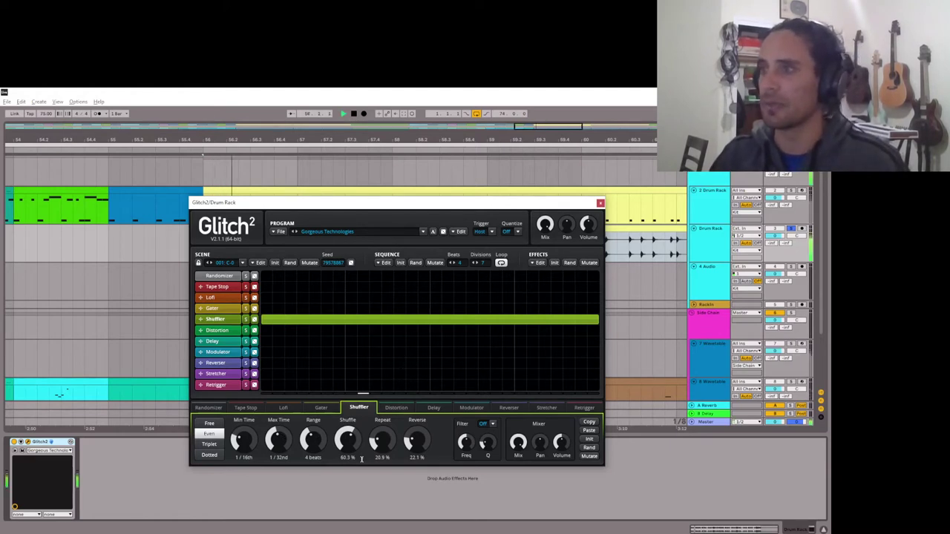
drag(382, 439, 417, 473)
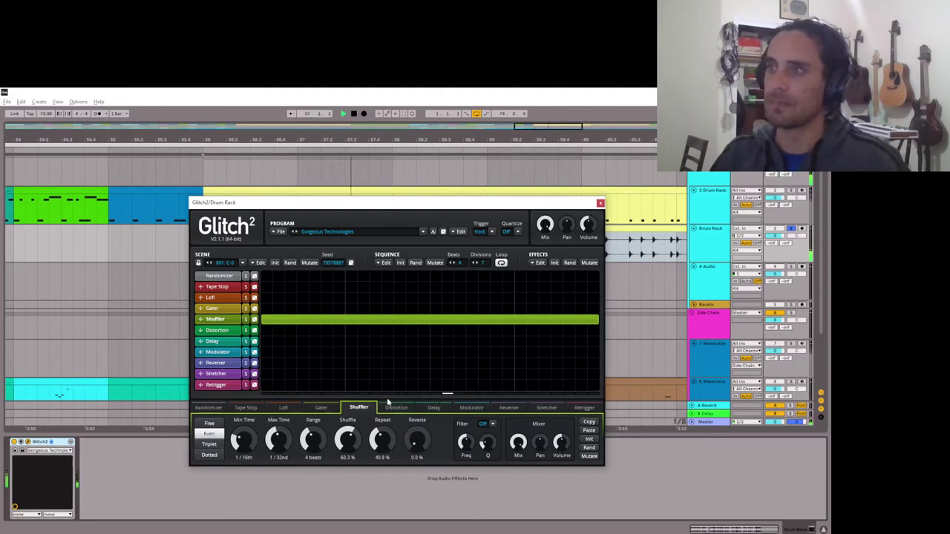
key(space)
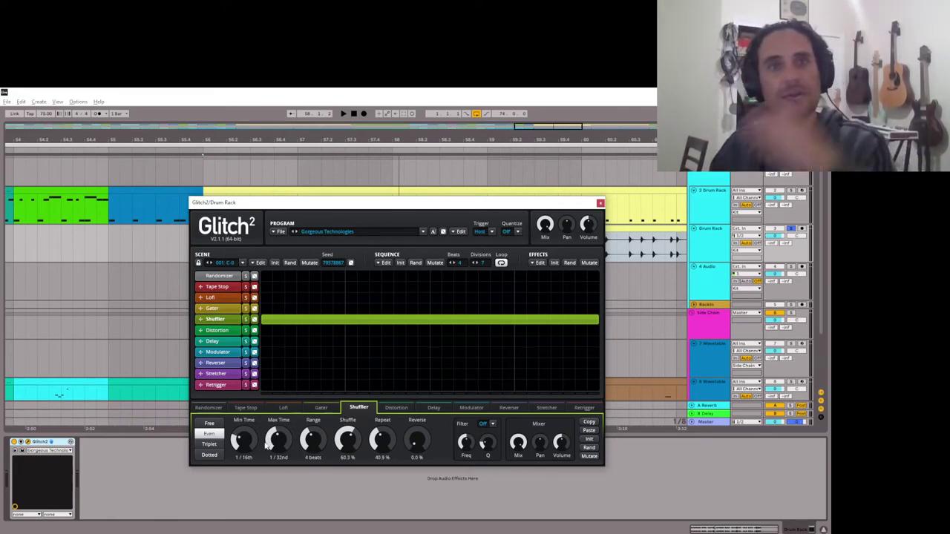
Set the Shuffler's Min Time to 1 beat and Max Time to 1/16th, and move the plug-in window below the drum clip for playback.
drag(276, 444, 243, 456)
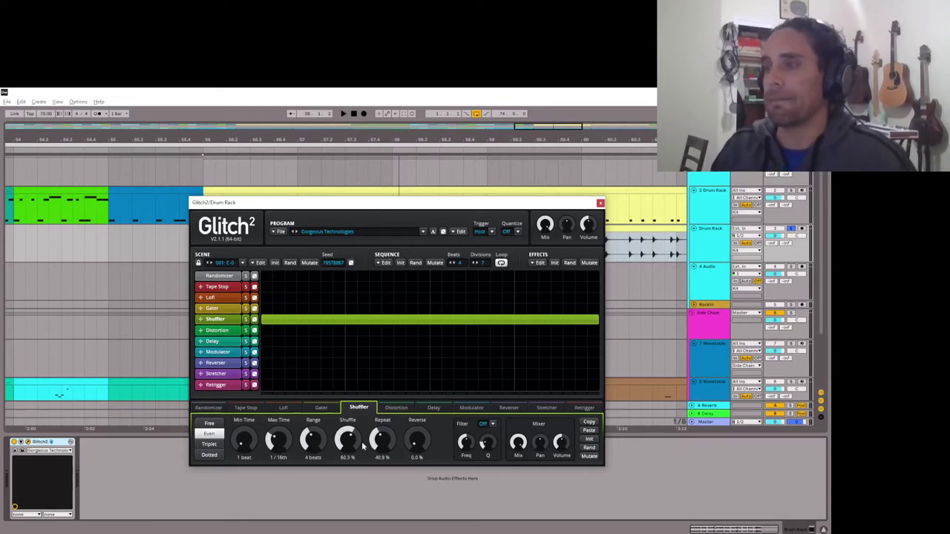
drag(395, 208, 416, 281)
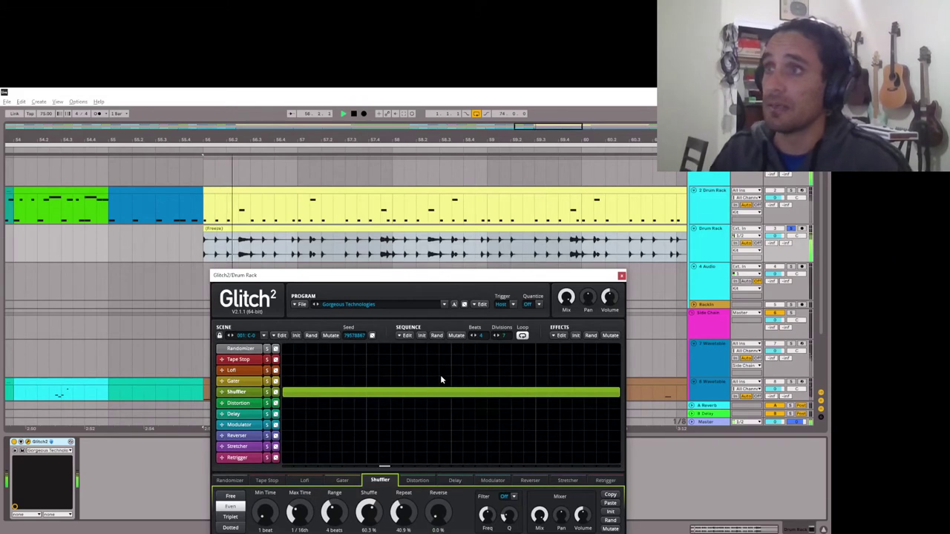
During playback, try Shuffler settings of 40.7 % Shuffle, 51.7 % Repeat and 36 % Reverse, and stop playback.
drag(415, 276, 429, 232)
drag(417, 469, 417, 438)
drag(382, 469, 382, 460)
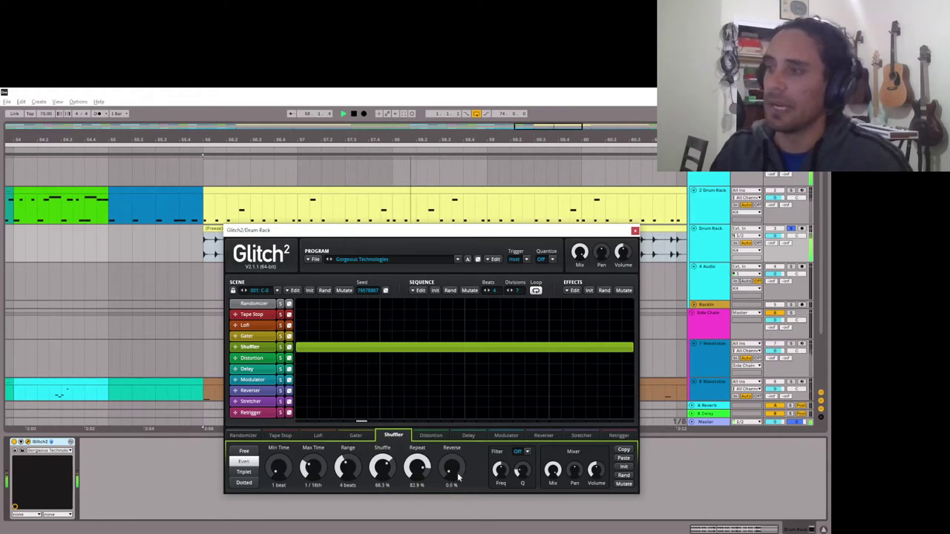
drag(457, 472, 458, 444)
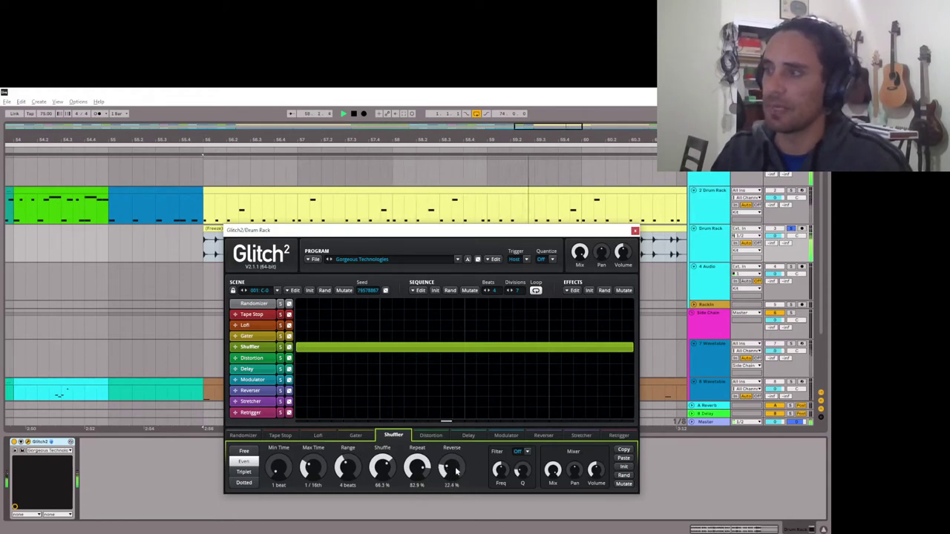
drag(448, 472, 420, 493)
drag(385, 466, 384, 488)
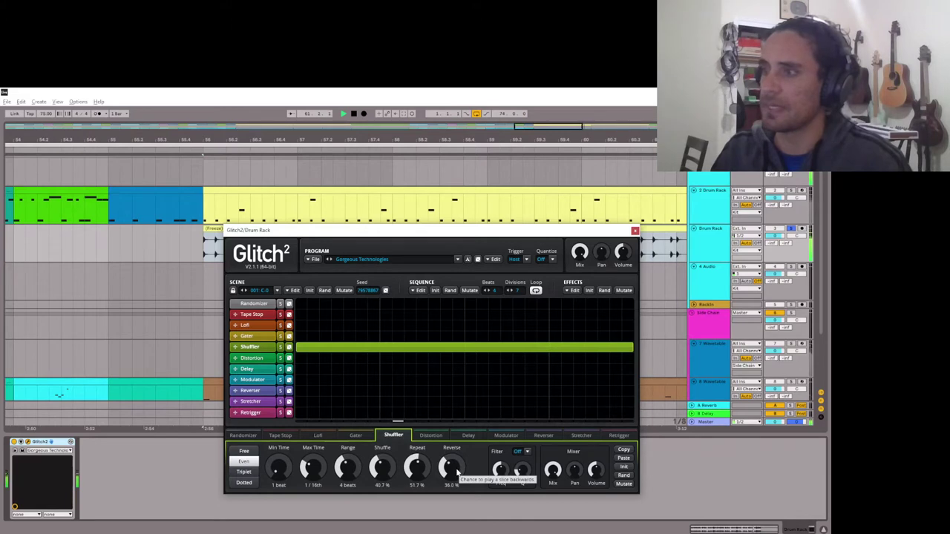
key(space)
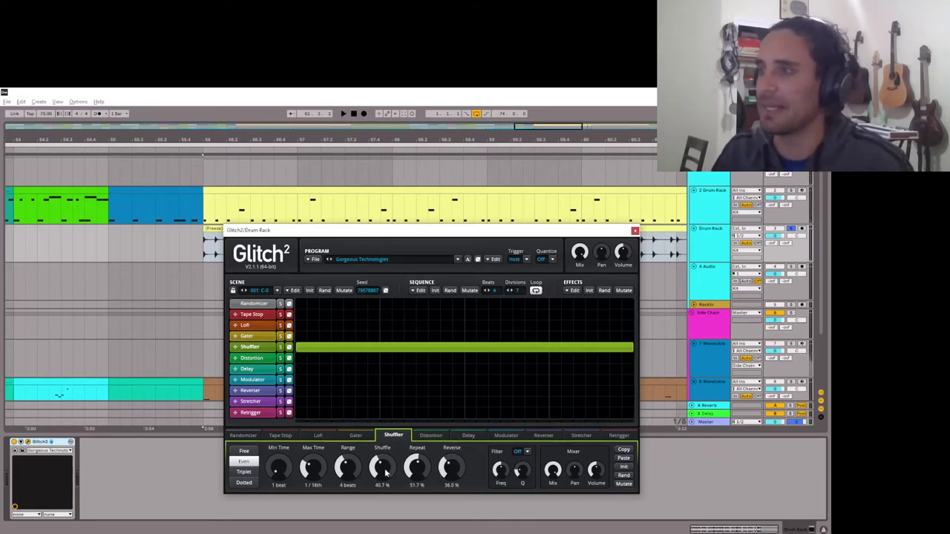
Set the Shuffler's Reverse to 0 %, Shuffle to 82.7 %, Repeat to 84.5 % and Range to 3 beats, and close the plug-in window.
drag(454, 469, 448, 492)
drag(382, 468, 381, 446)
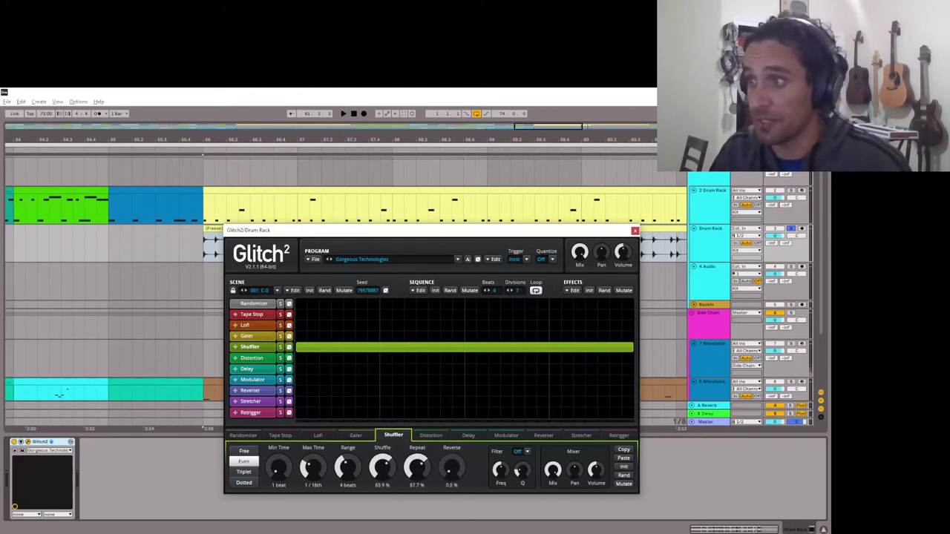
drag(420, 481, 420, 460)
key(space)
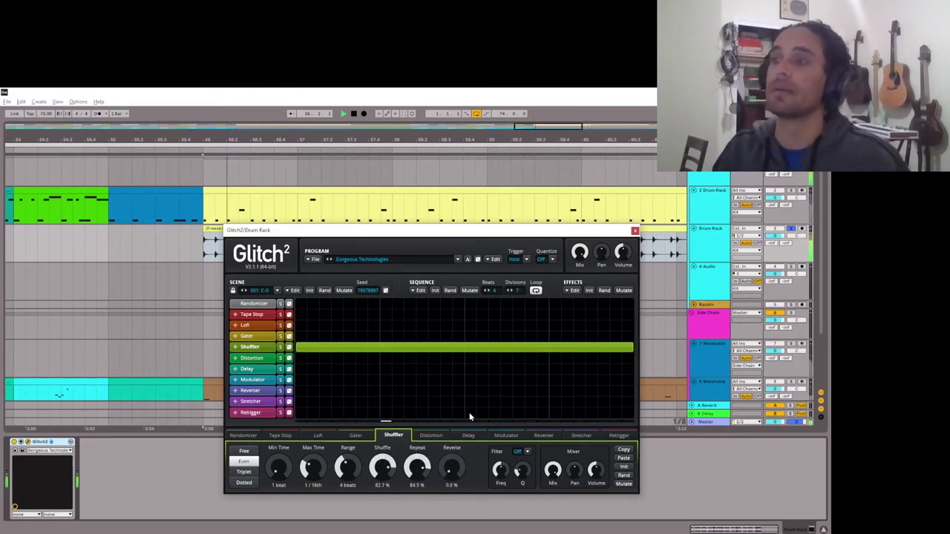
drag(347, 471, 346, 482)
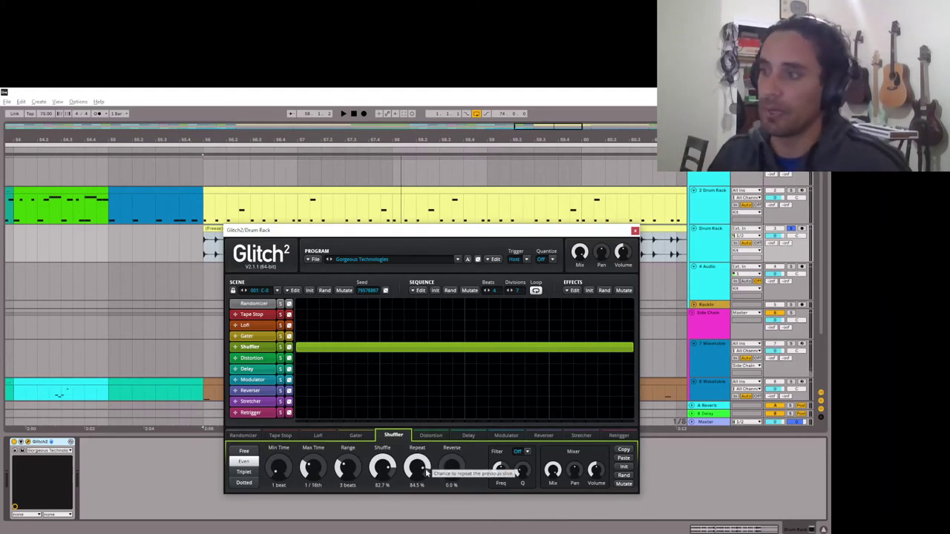
click(635, 231)
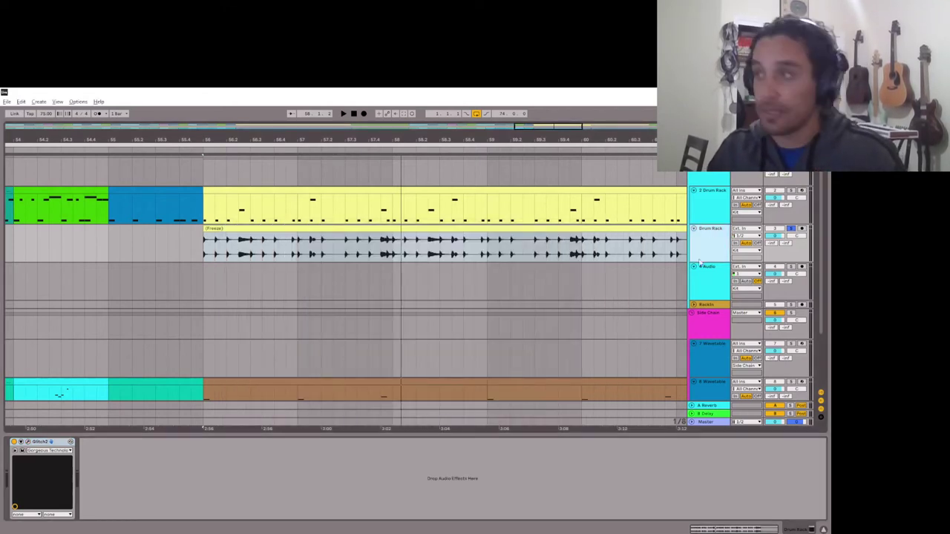
Duplicate the audio Drum Rack track with Glitch2, and freeze and flatten the duplicate.
key(ctrl+d)
right_click(710, 281)
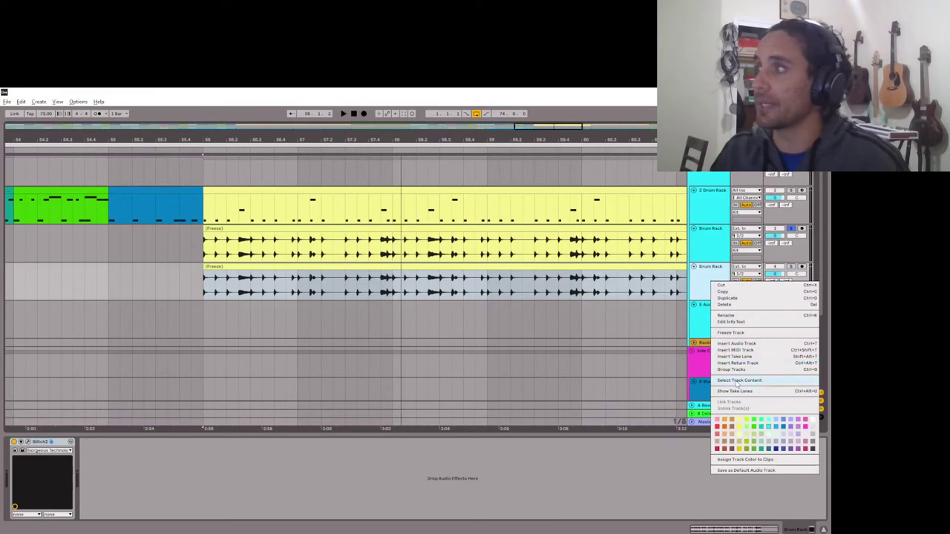
click(728, 333)
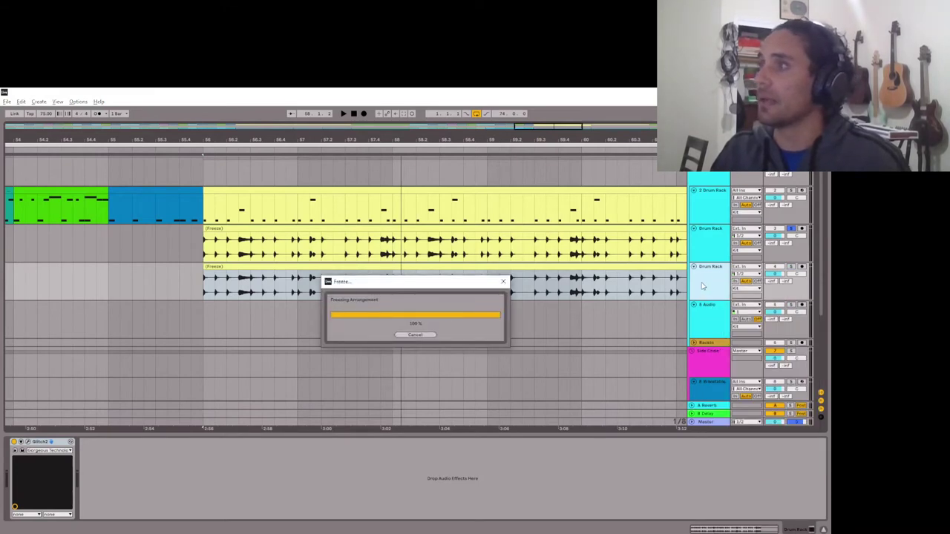
right_click(702, 285)
click(723, 341)
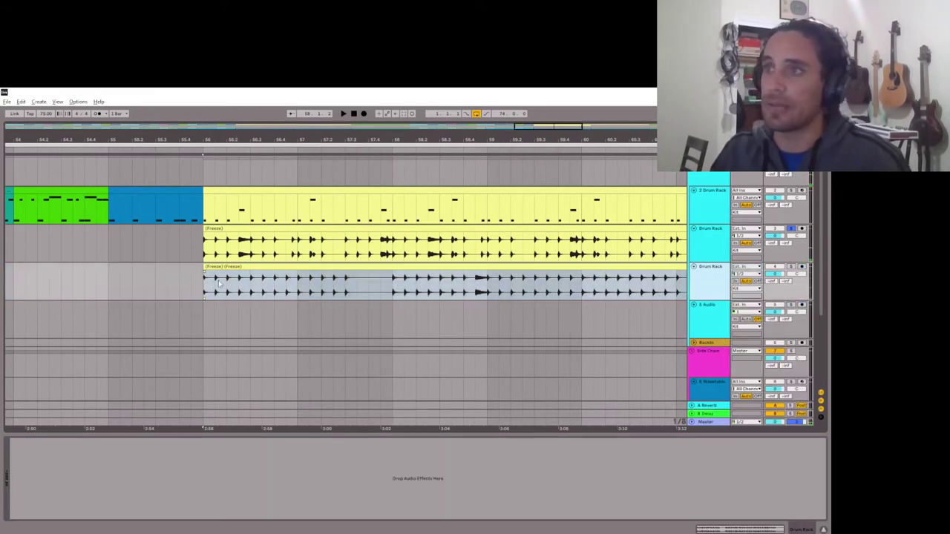
Solo the MIDI Drum Rack track together with the flattened duplicate and play them from bar 56.
scroll(503, 280, right, 5)
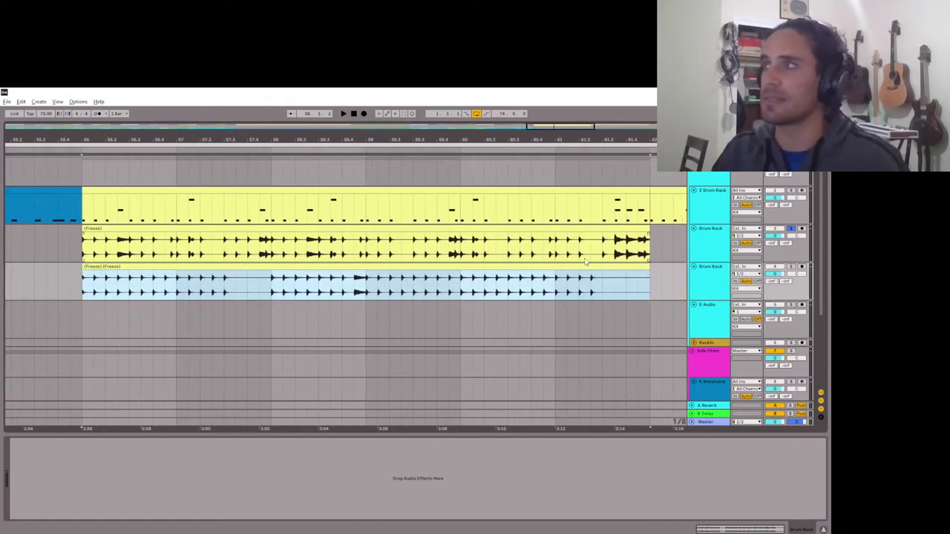
key(s)
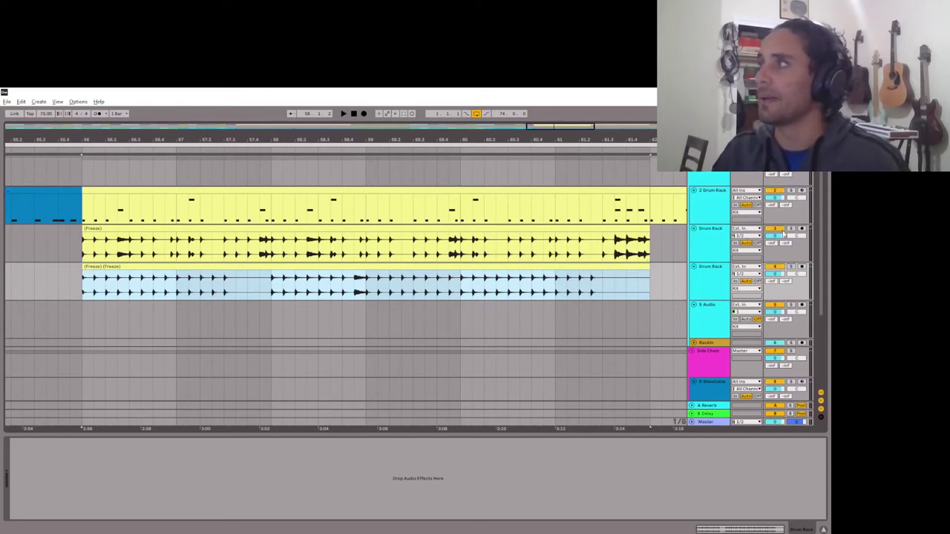
click(791, 191)
click(790, 267)
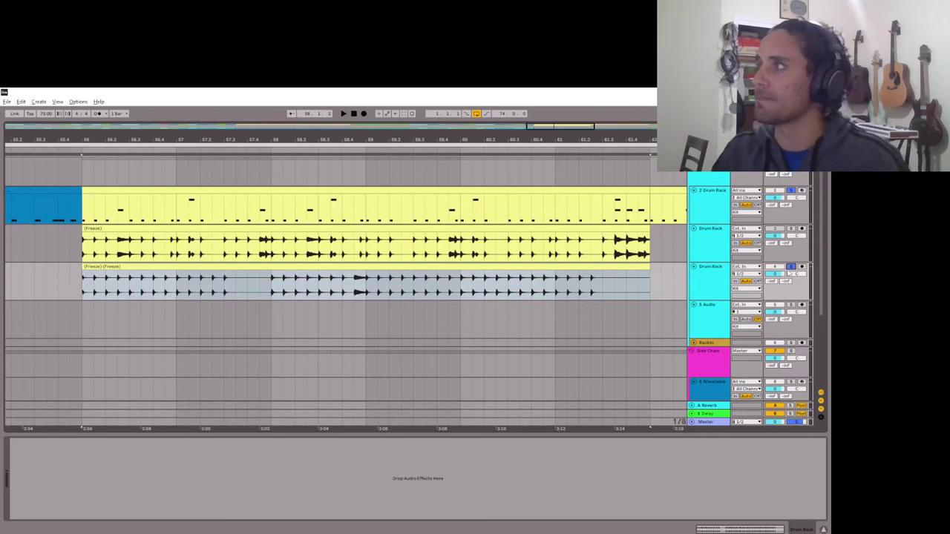
key(space)
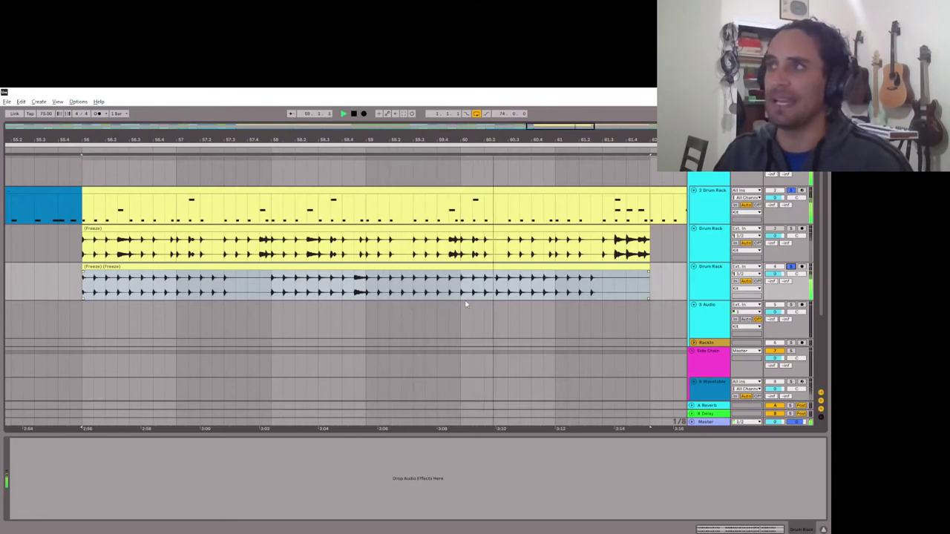
key(space)
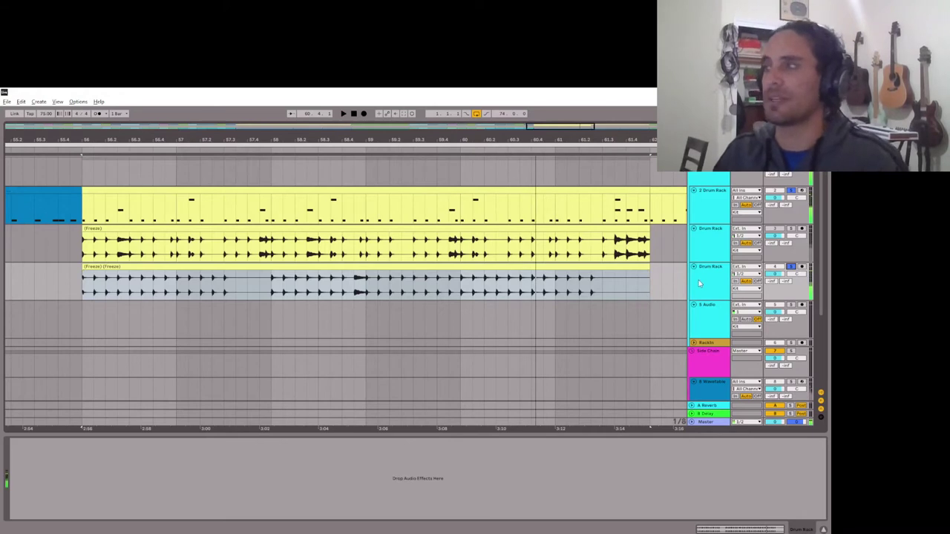
Cut the silent gap before bar 58, the silent ending and the second eighth-note slice of bar 56 out of the flattened glitch clip.
click(236, 290)
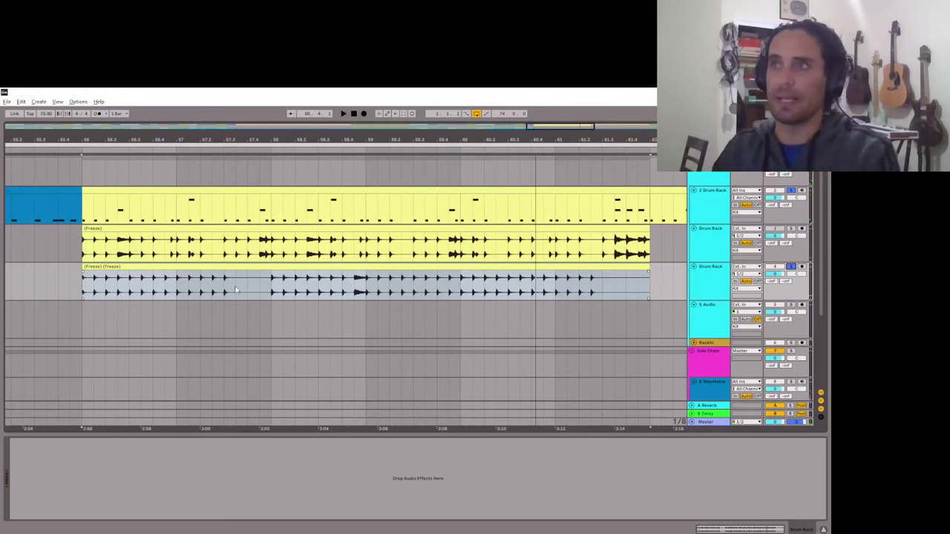
click(707, 257)
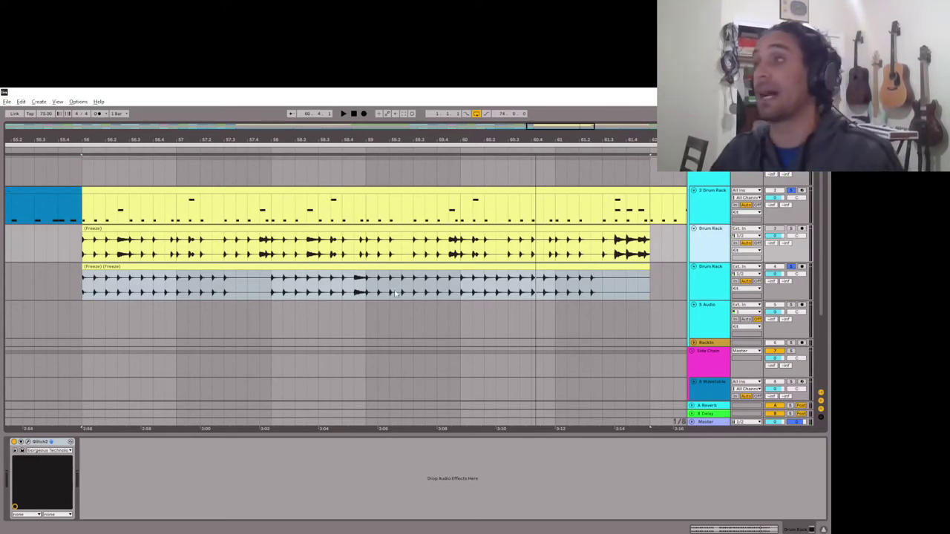
drag(232, 285, 272, 293)
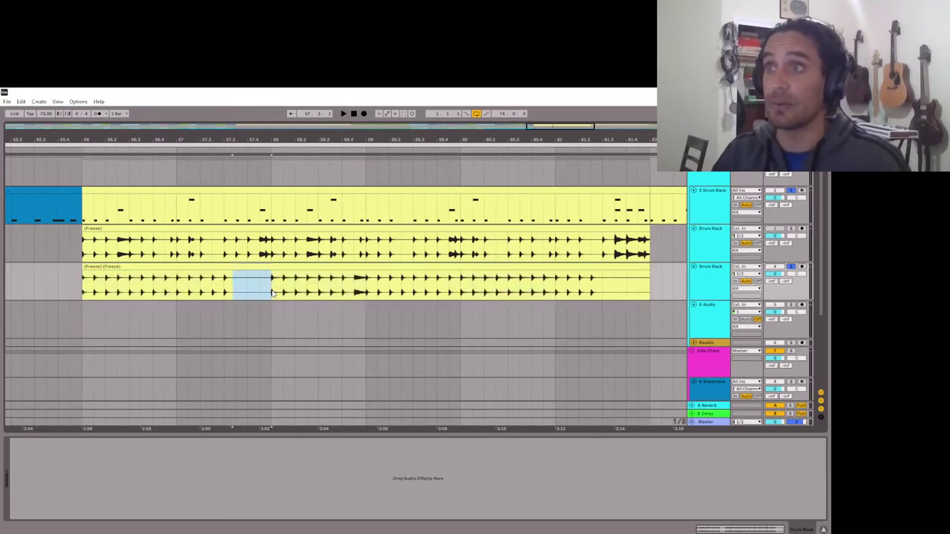
key(ctrl+e)
drag(649, 263, 595, 277)
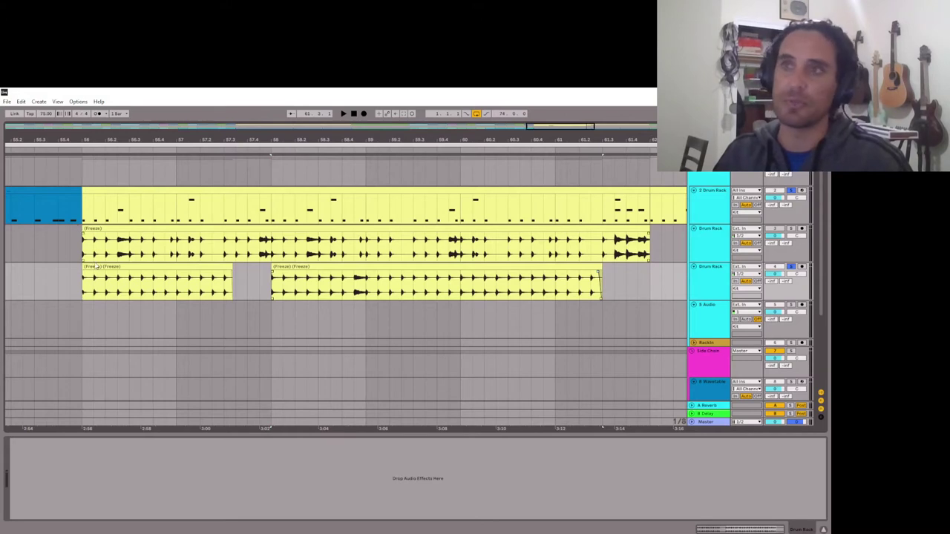
drag(93, 288, 105, 288)
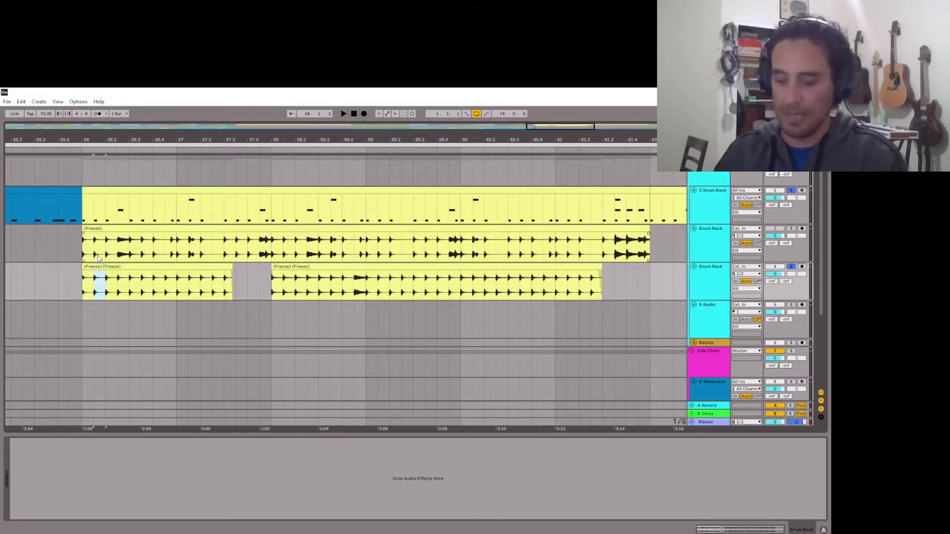
key(ctrl+e)
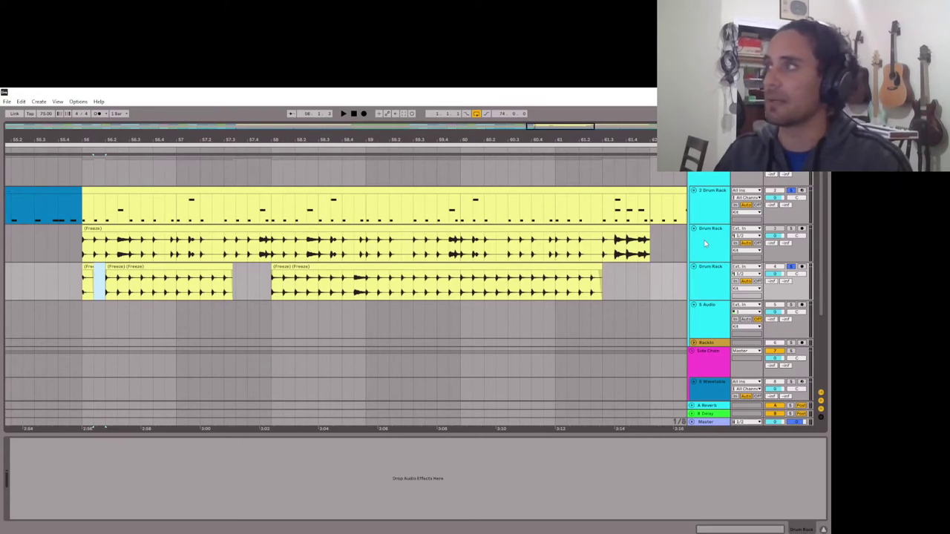
In the original audio track's Glitch2, randomize Lofi, Distortion and Modulator blocks, and order the rows Shuffler, Modulator, Lofi, Distortion.
click(707, 269)
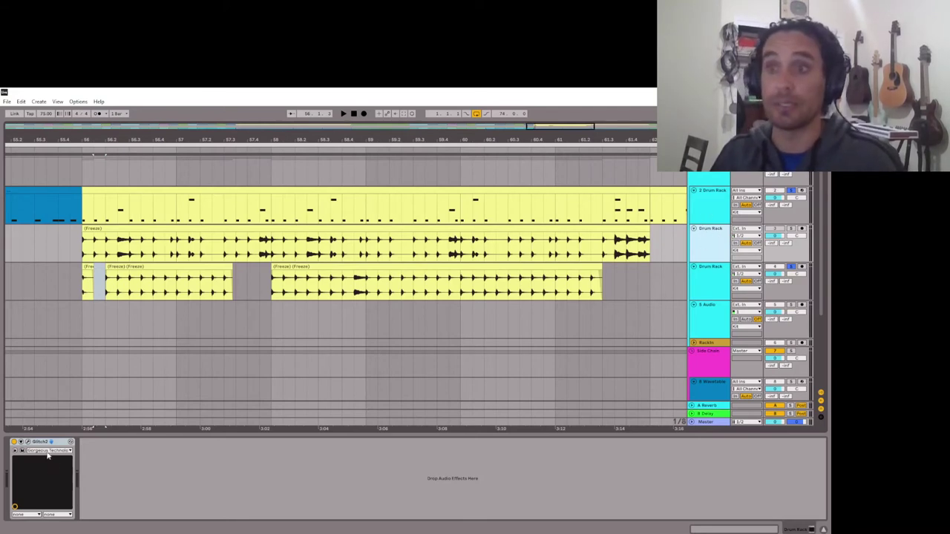
click(28, 442)
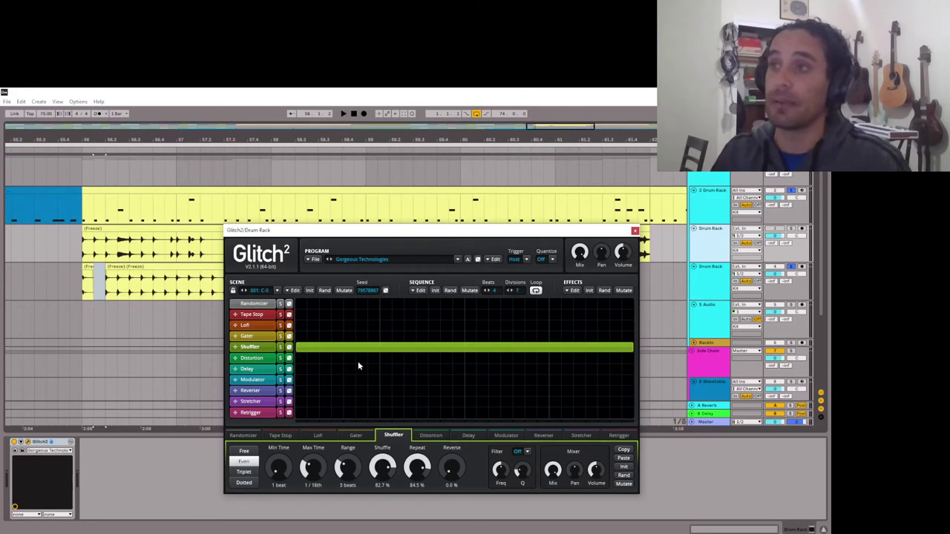
click(288, 326)
drag(233, 330, 233, 355)
click(289, 358)
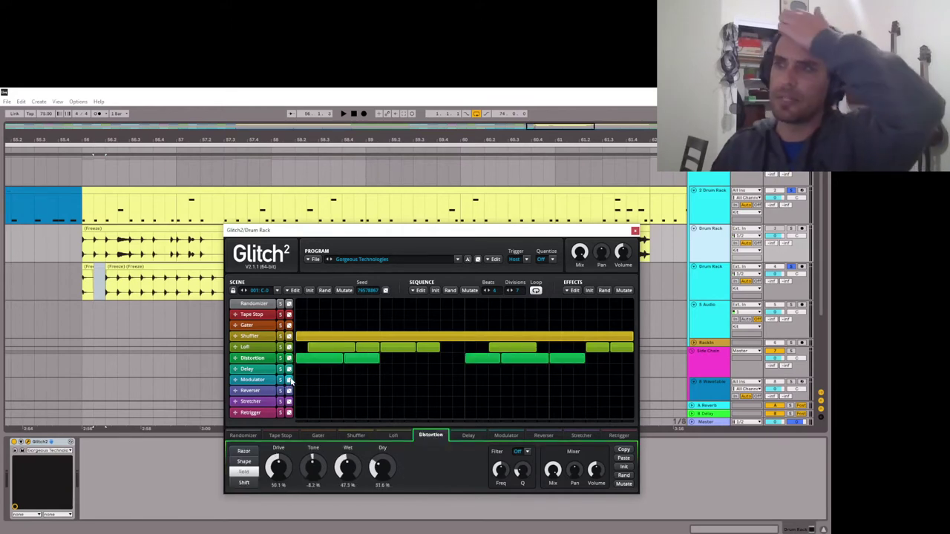
click(289, 380)
drag(234, 380, 247, 347)
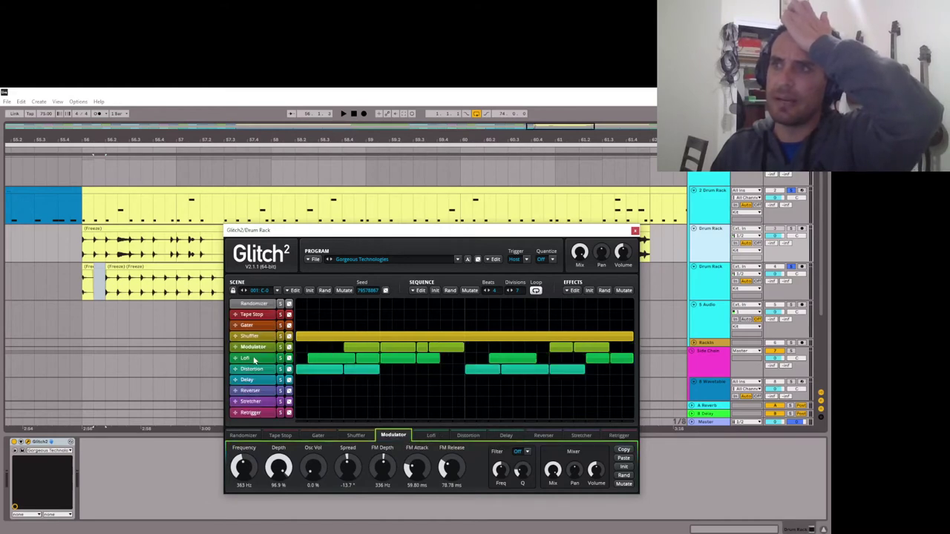
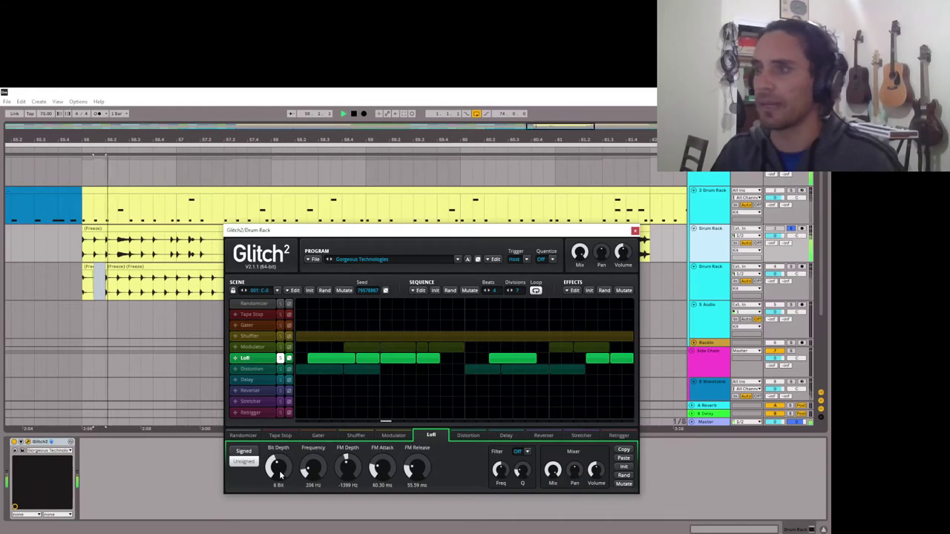
Set the soloed Lofi effect's Bit Depth to Original Bit, Frequency to 1983 Hz, FM Attack to 5.41 ms and FM Release to 19.66 ms.
drag(280, 474, 280, 441)
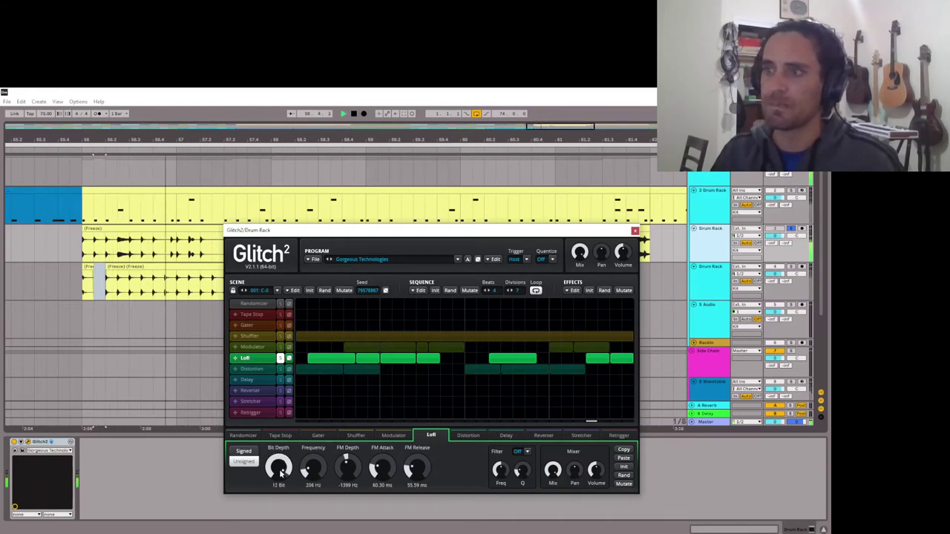
drag(279, 466, 314, 465)
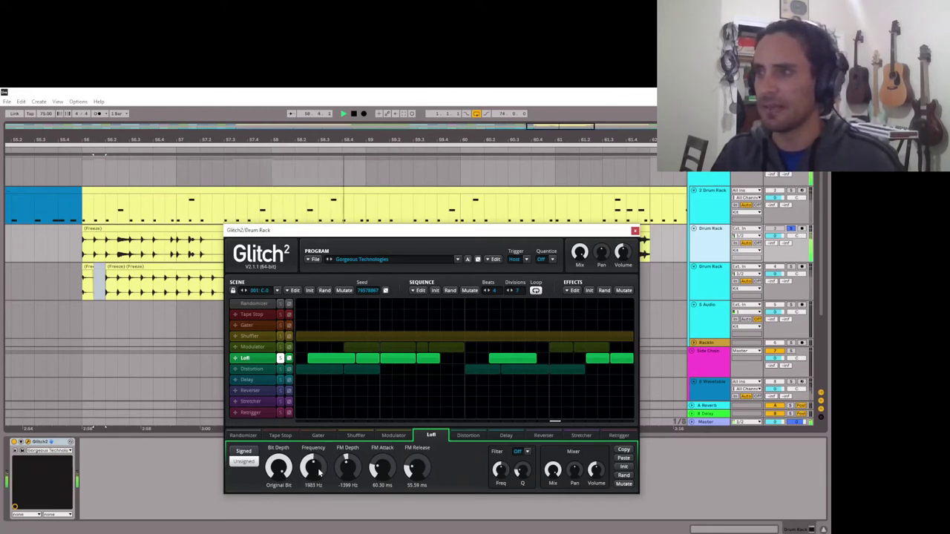
drag(381, 467, 431, 484)
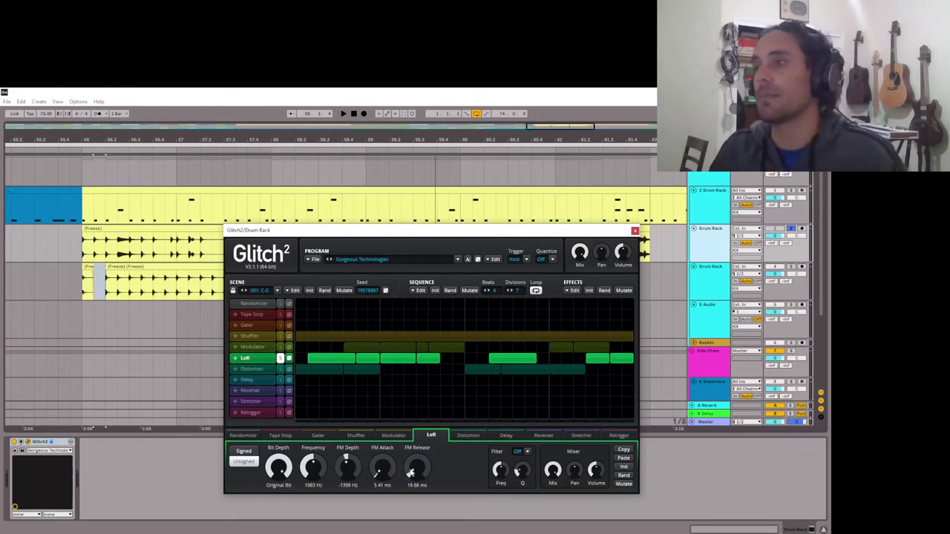
During playback, set Lofi's FM Depth to 4000 Hz, Frequency to 1546 Hz, FM Attack to 21.38 ms and FM Release to 112.48 ms.
key(space)
drag(383, 472, 346, 471)
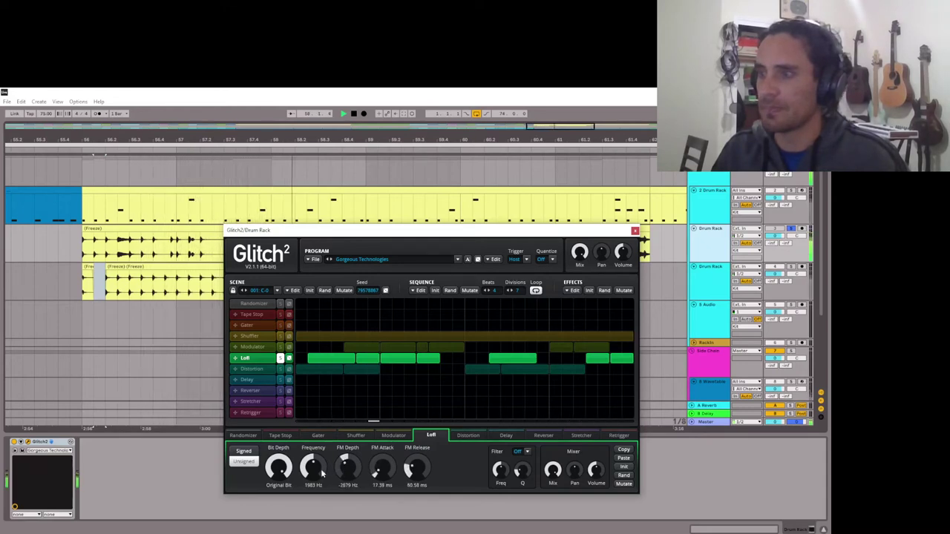
double_click(346, 472)
drag(313, 473, 313, 478)
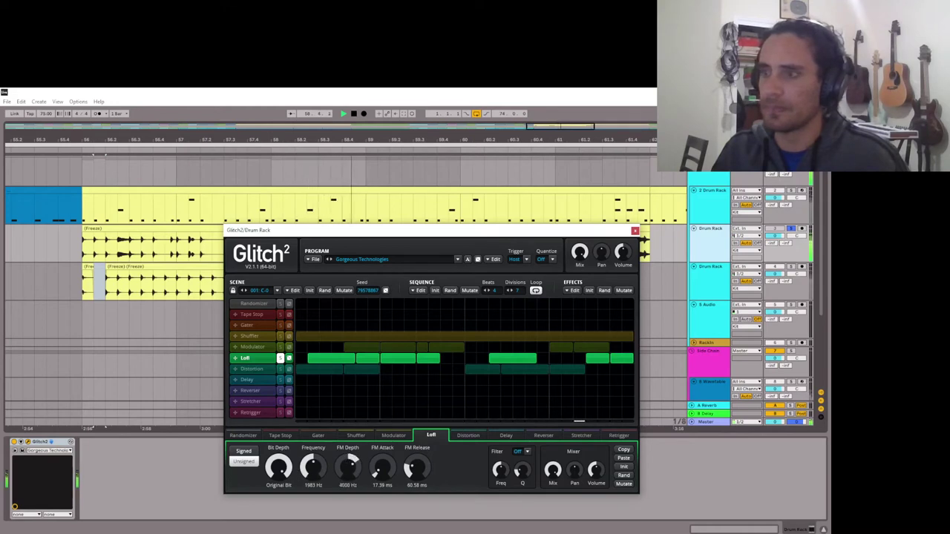
drag(382, 467, 417, 465)
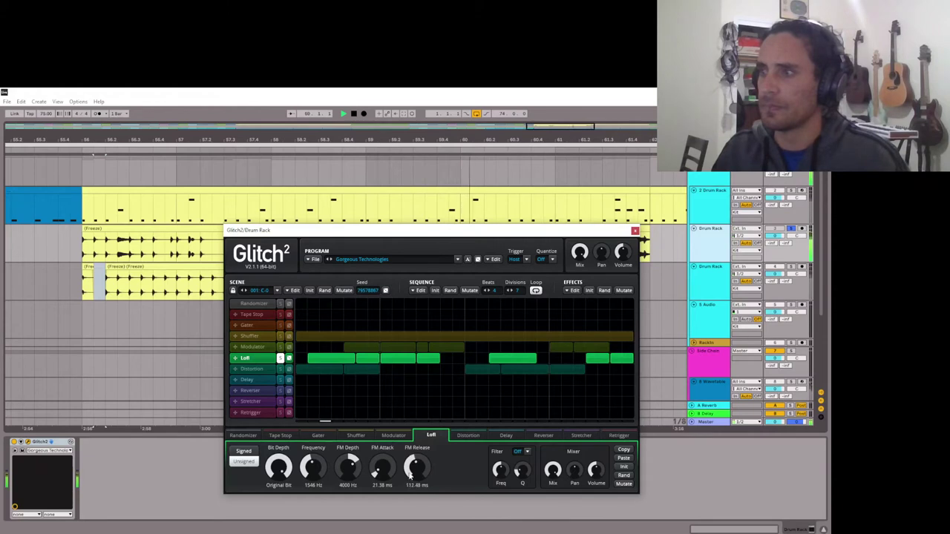
Set Lofi's FM Depth to -4400 Hz, FM Attack to 2.42 ms and FM Release to 76.55 ms.
drag(395, 481, 417, 483)
drag(355, 466, 356, 496)
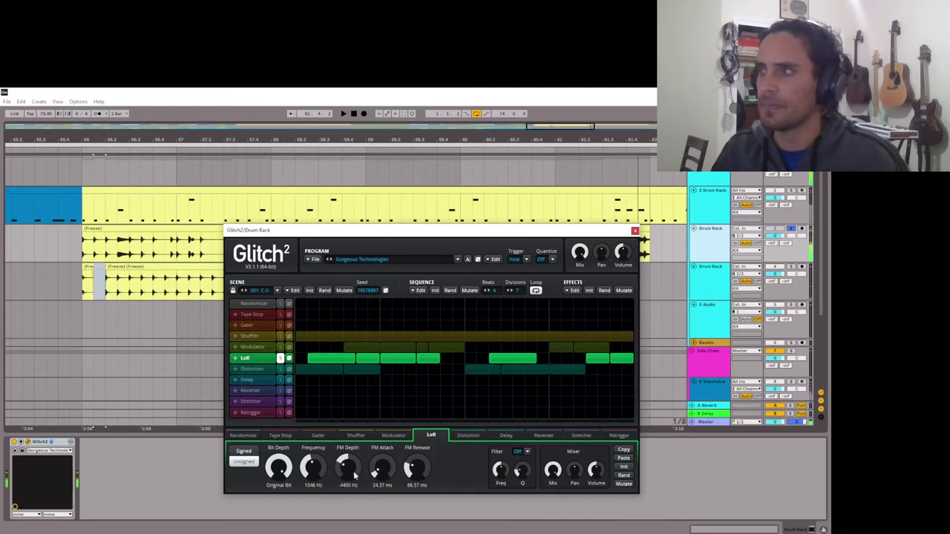
drag(382, 468, 382, 482)
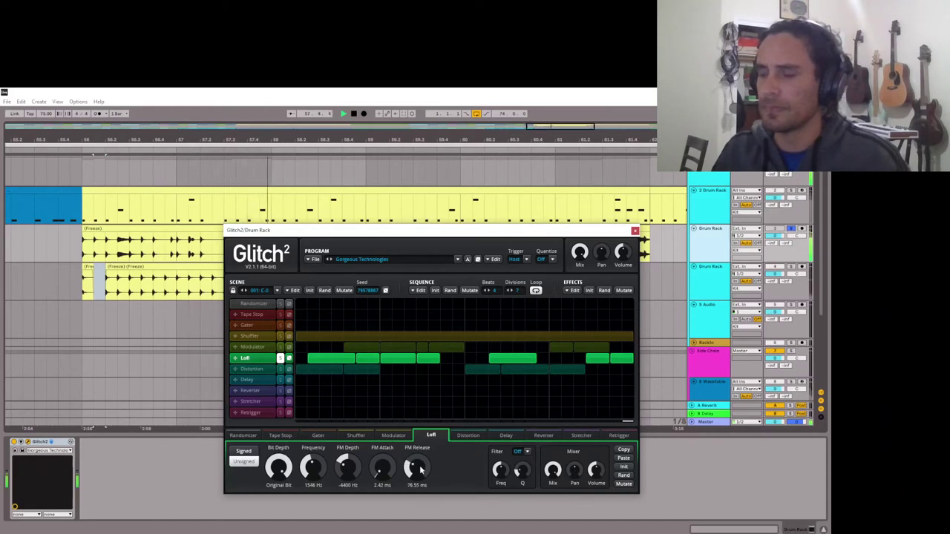
Set the Lofi effect's Frequency to 672 Hz and FM Depth to 3520 Hz.
mouse_move(339, 475)
mouse_down()
mouse_move(349, 468)
mouse_move(349, 478)
mouse_move(316, 471)
mouse_move(354, 470)
mouse_up()
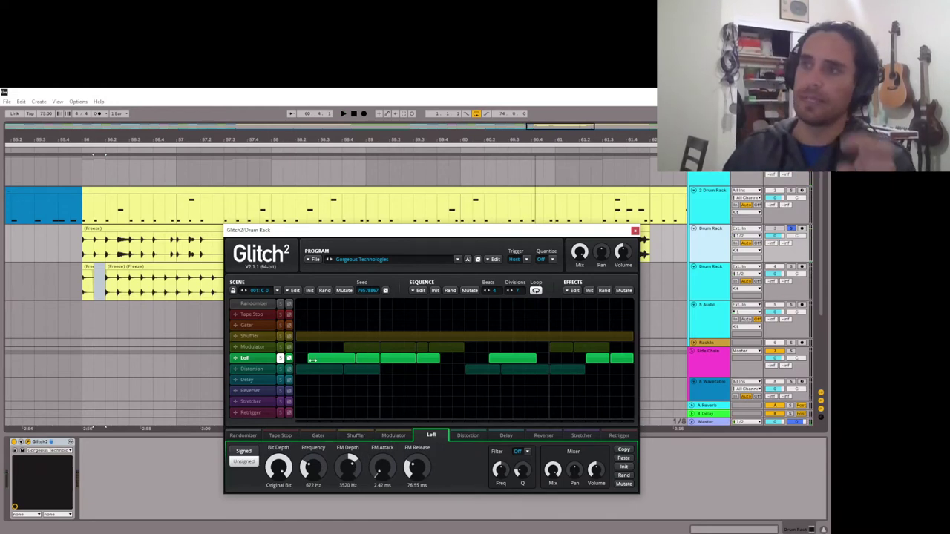
Solo the Modulator, randomize its blocks, and draw additional blocks mid-sequence and through to the sequence's end.
click(266, 348)
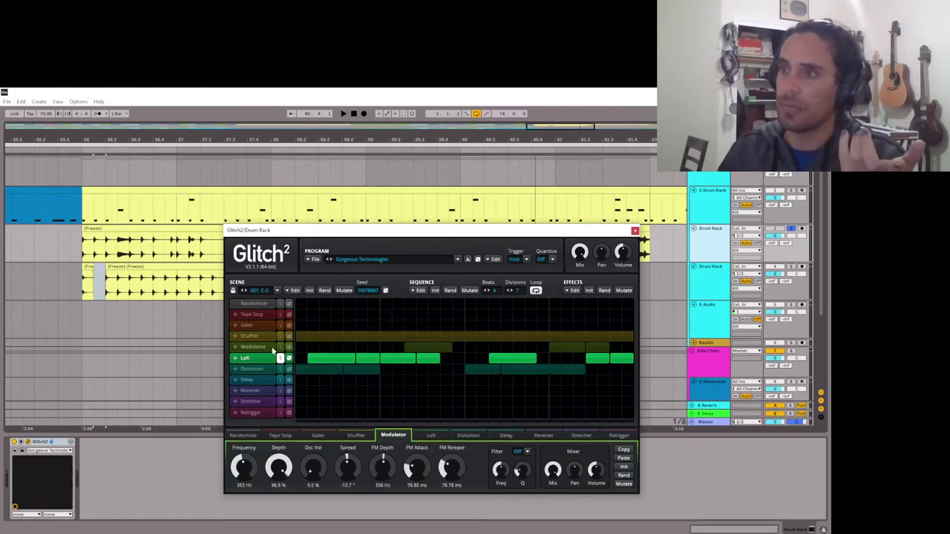
click(279, 349)
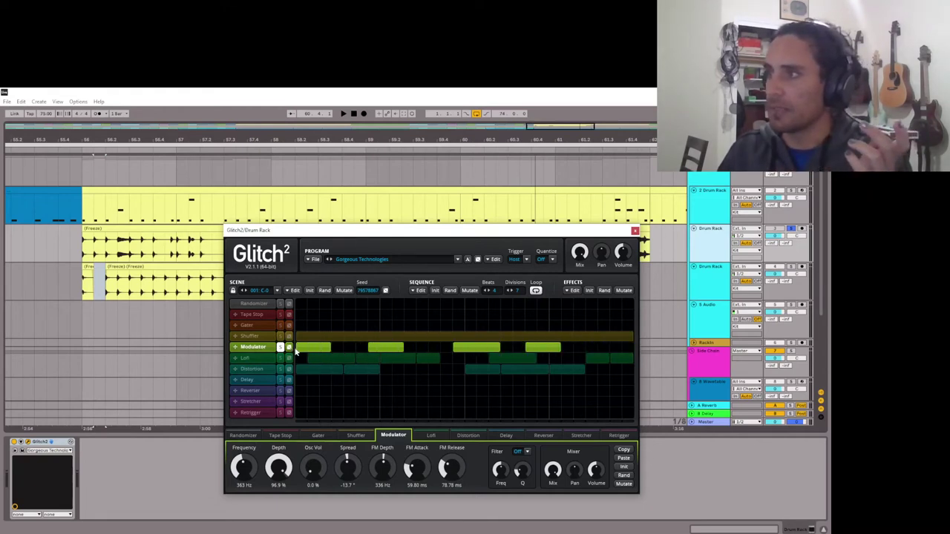
drag(430, 354, 457, 346)
drag(572, 353, 718, 364)
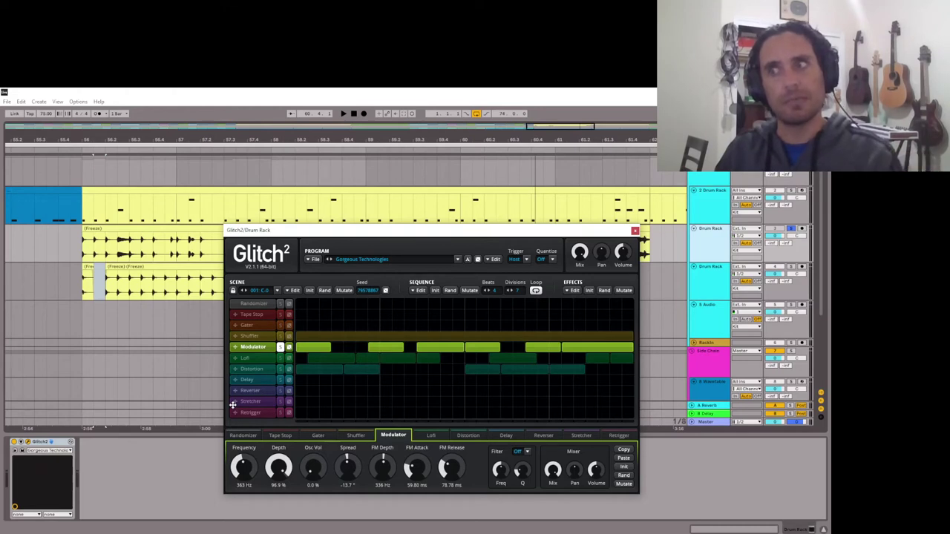
During playback, set the Modulator's Frequency to 812 Hz, FM Depth to -1800 Hz, FM Attack to 5.49 ms and FM Release to 82.77 ms, and unsolo it.
key(space)
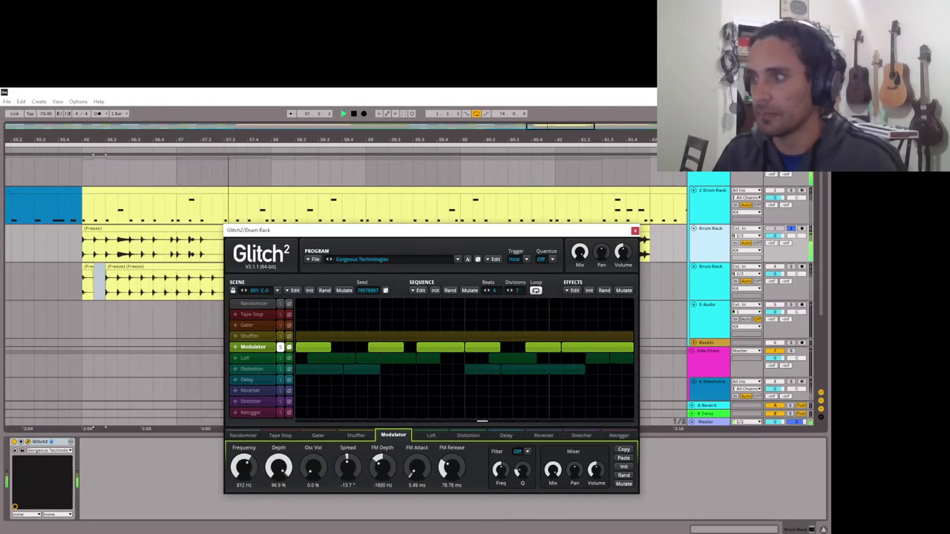
drag(457, 472, 457, 469)
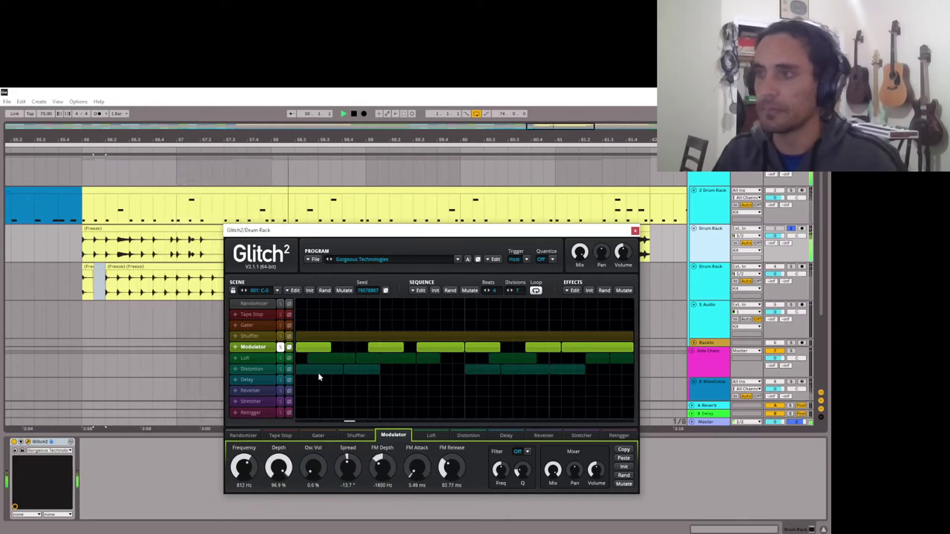
key(space)
click(280, 347)
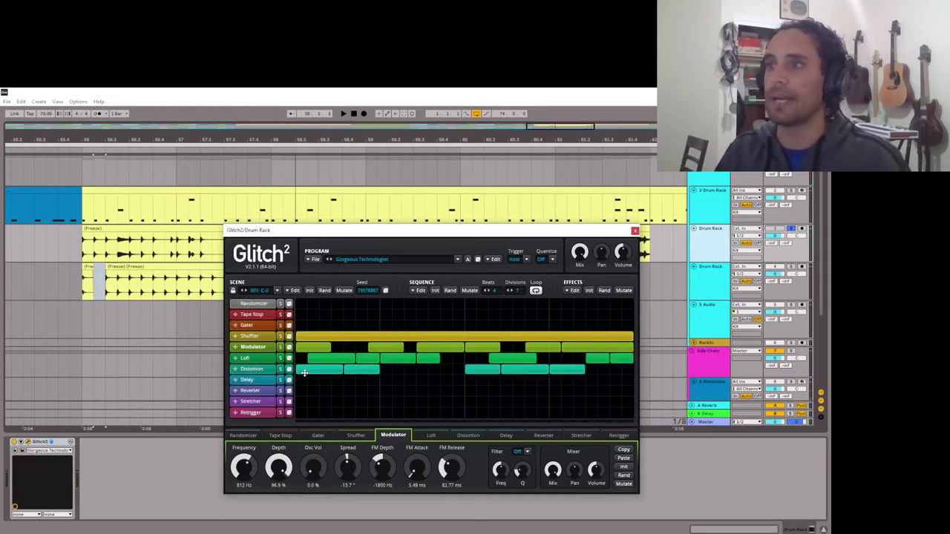
Erase all Distortion blocks and play back the Shuffler, Modulator and Lofi combination.
right_click(305, 373)
right_click(541, 371)
right_click(353, 370)
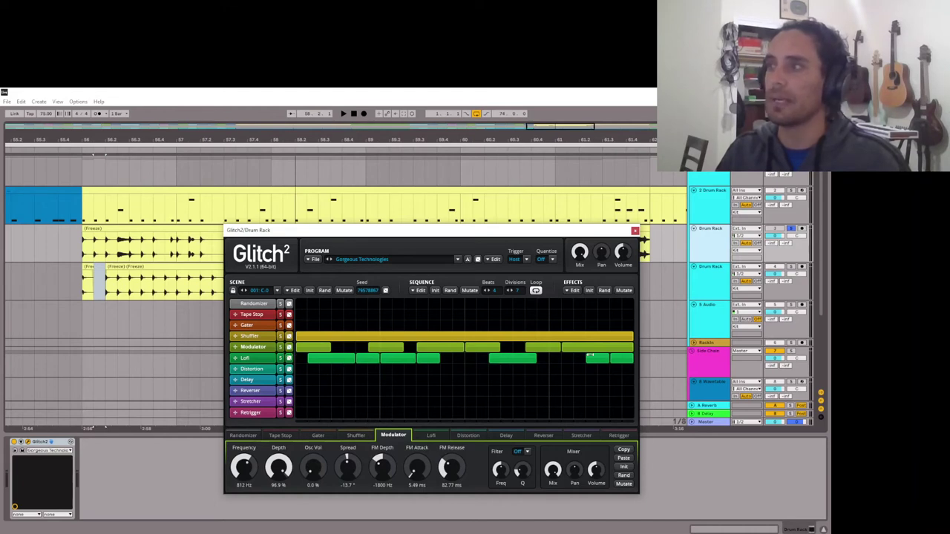
key(space)
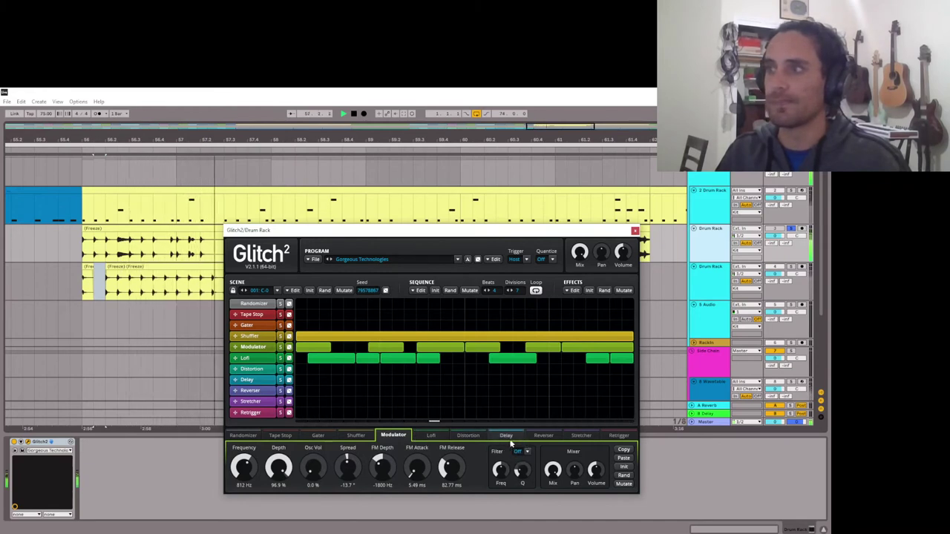
key(space)
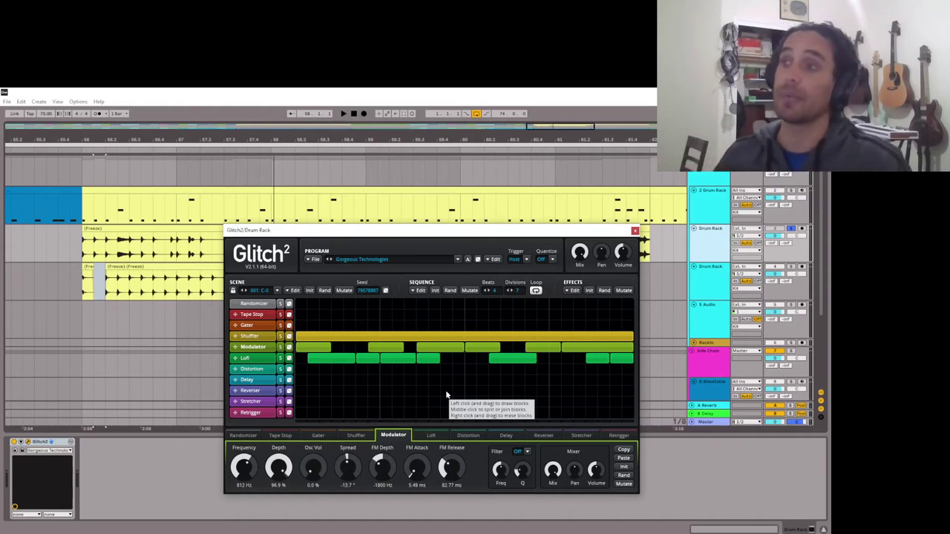
Randomize the Distortion blocks and set Distortion to Shift with Drive 58.1%, Tone 56.8%, Wet 35.7% and Dry 19.6%.
click(248, 358)
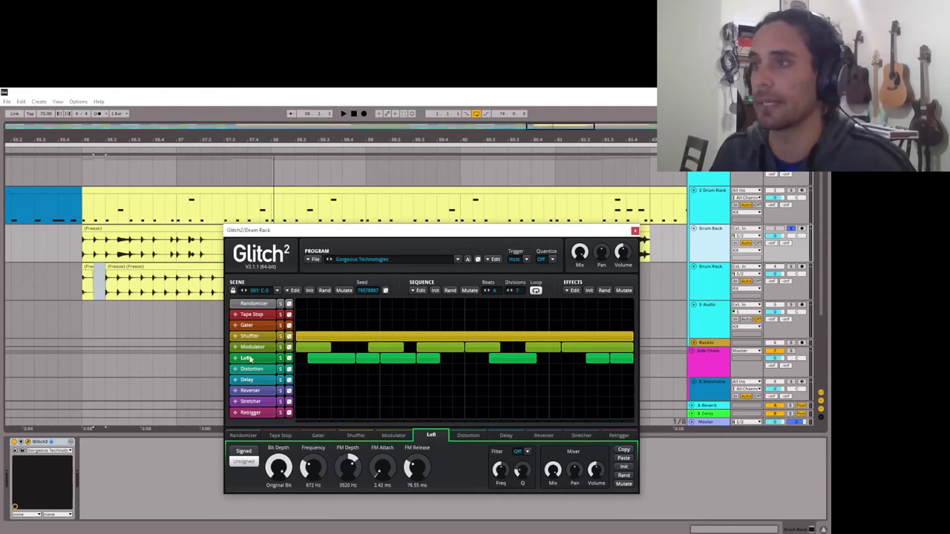
click(289, 369)
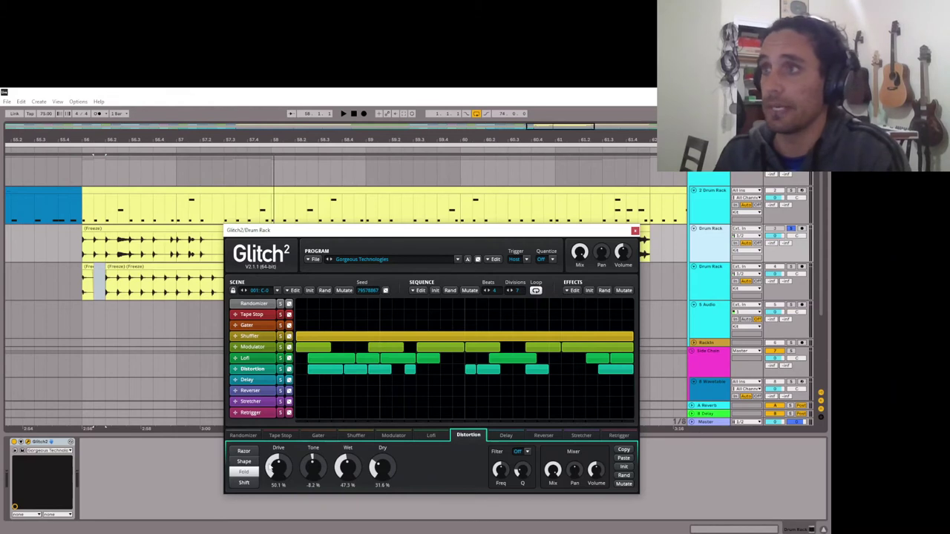
click(244, 483)
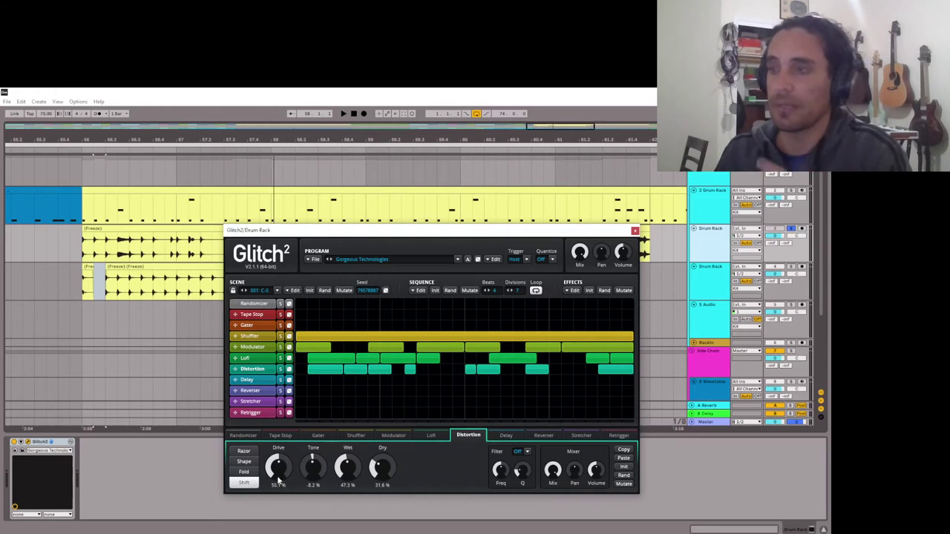
drag(311, 468, 312, 478)
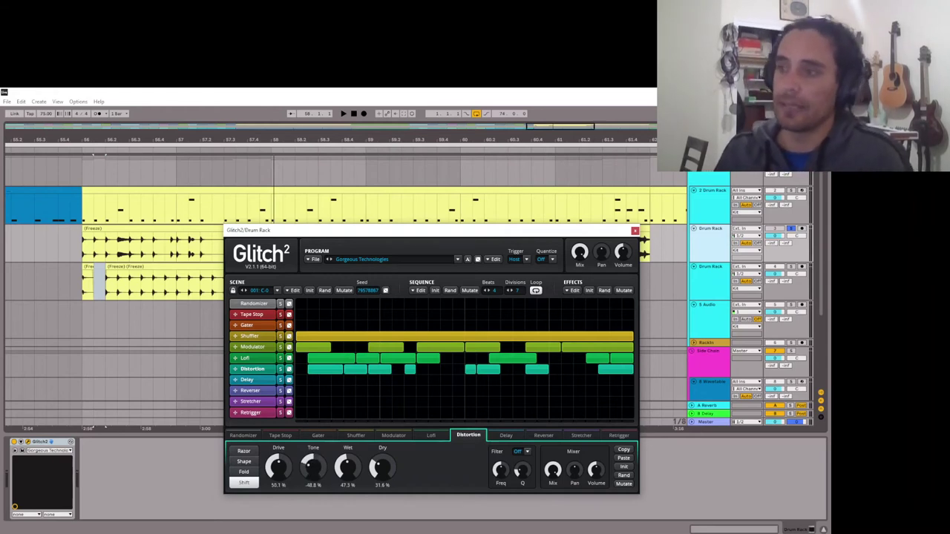
key(space)
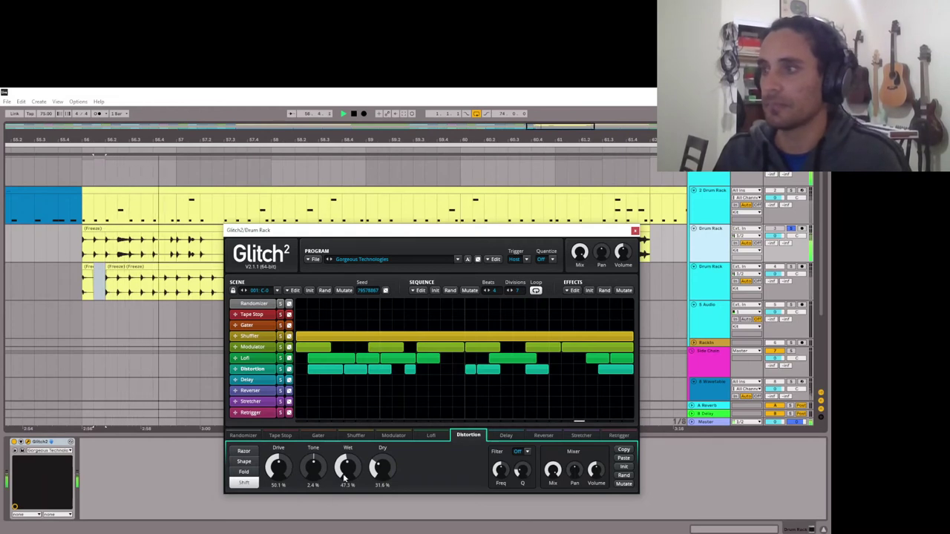
drag(278, 467, 381, 484)
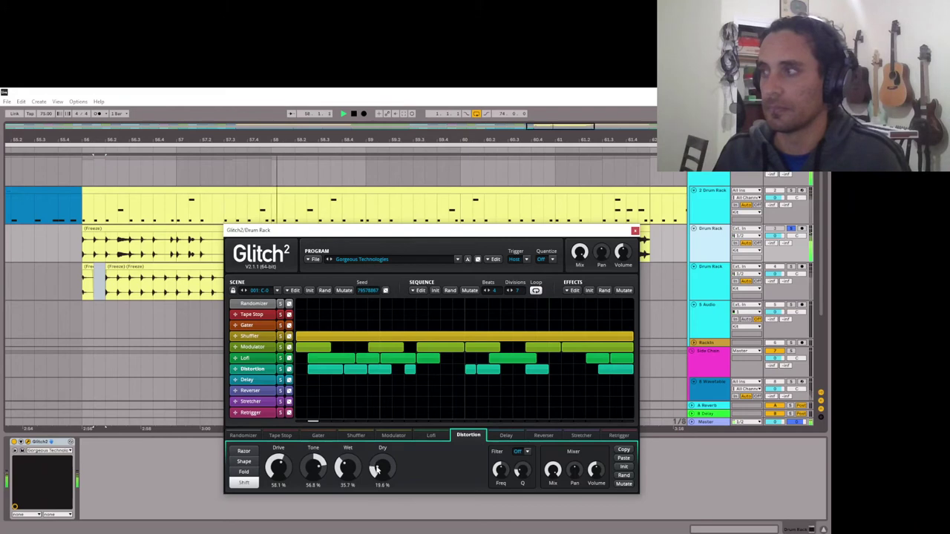
Duplicate the soloed Drum Rack audio track with its Glitch2, and play the original's clip with its Glitch2 open.
click(635, 231)
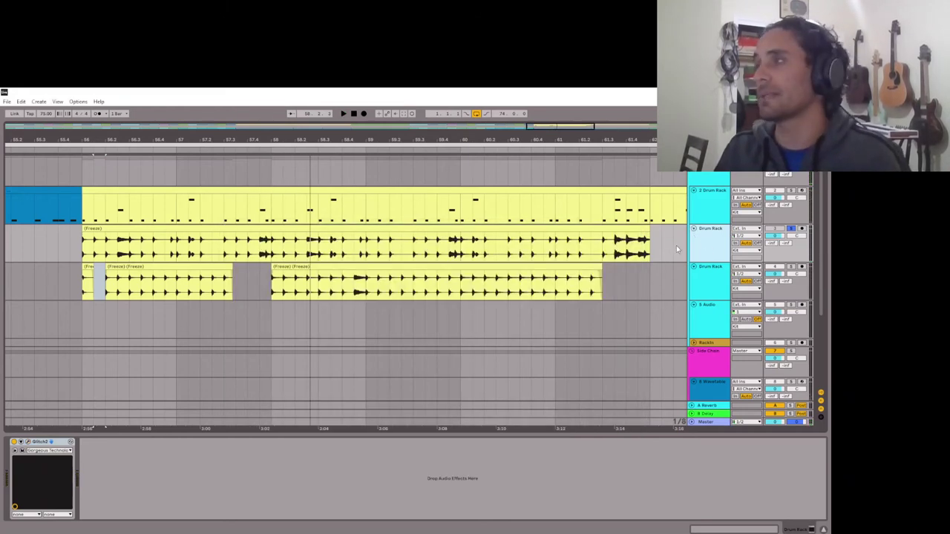
key(ctrl+d)
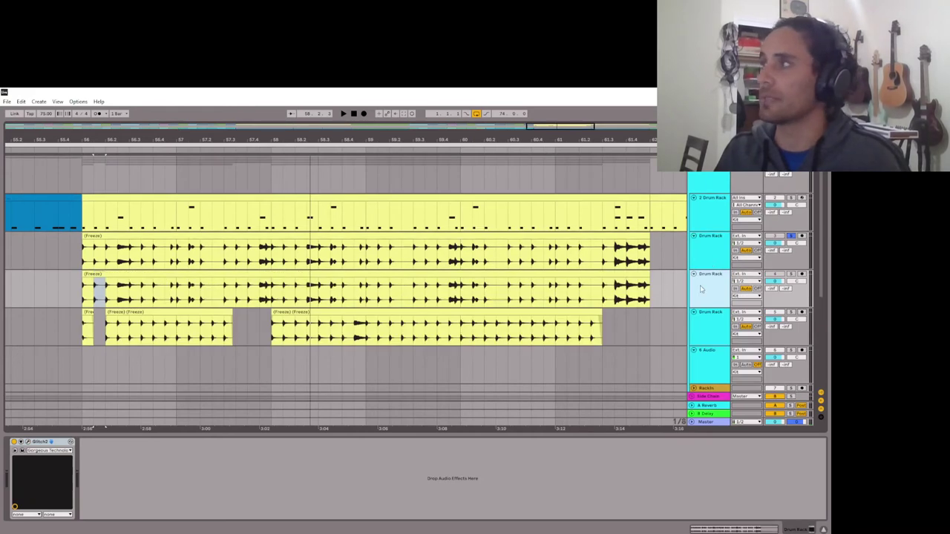
right_click(701, 289)
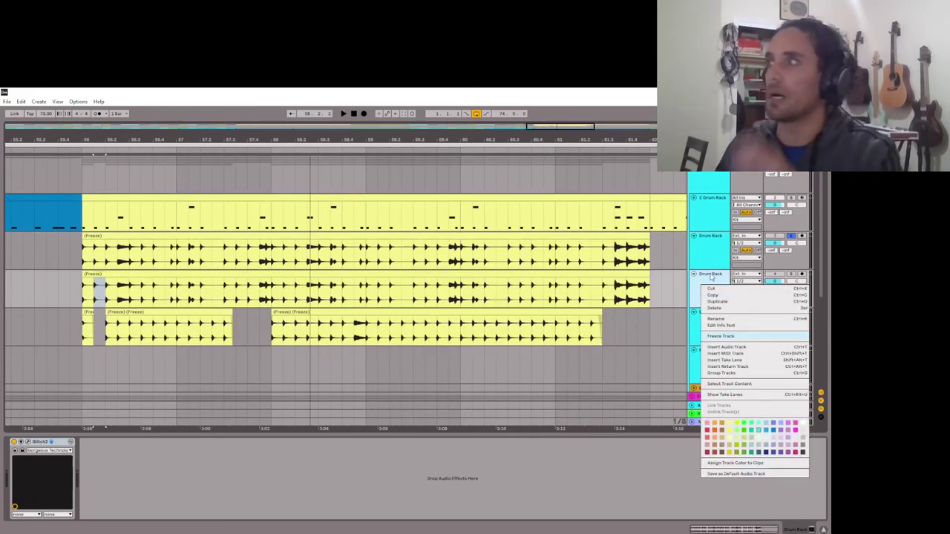
click(699, 280)
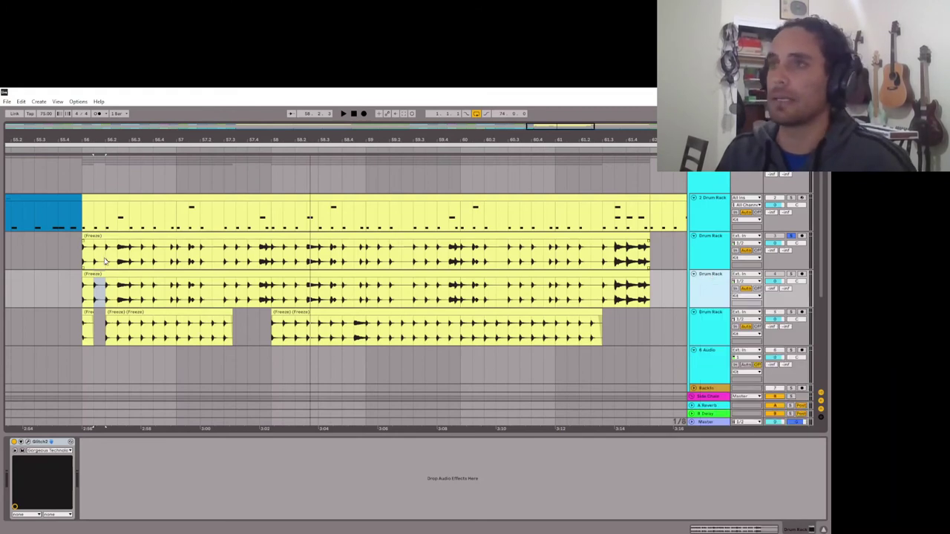
click(97, 236)
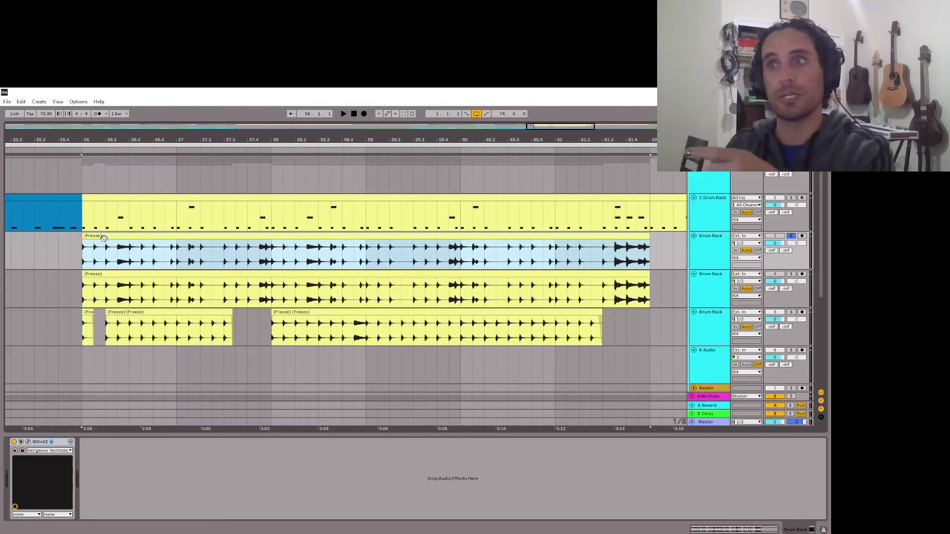
click(23, 448)
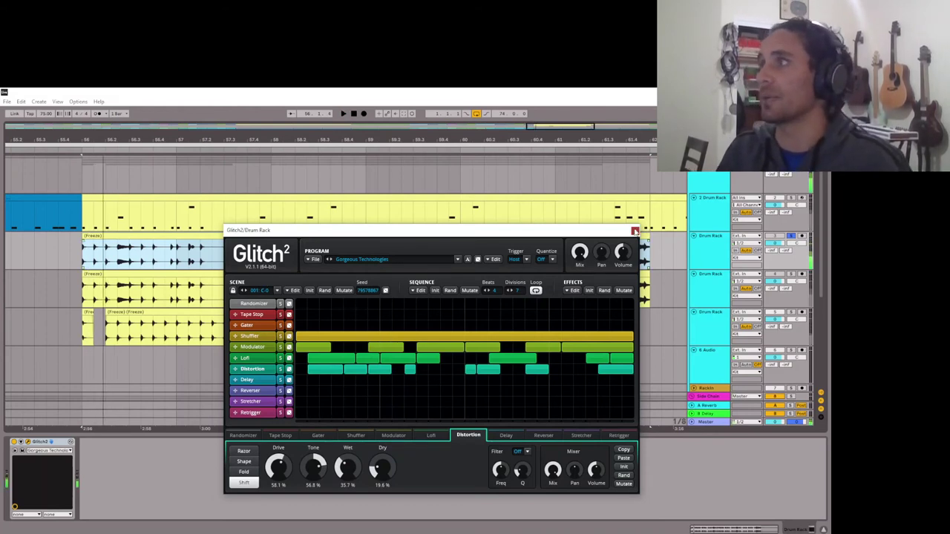
Freeze, solo and flatten the duplicated Drum Rack track, and play back the rendered glitch audio.
click(707, 330)
click(719, 284)
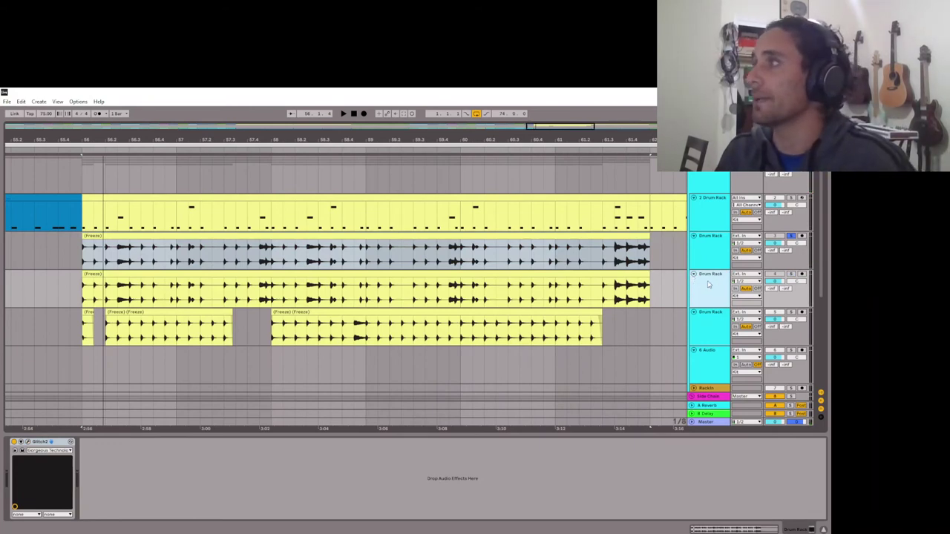
right_click(708, 284)
click(726, 333)
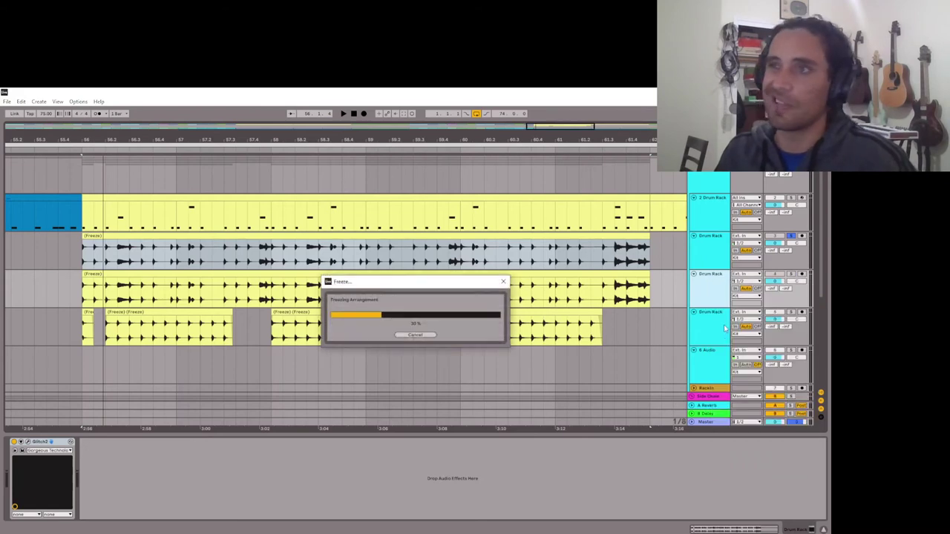
key(space)
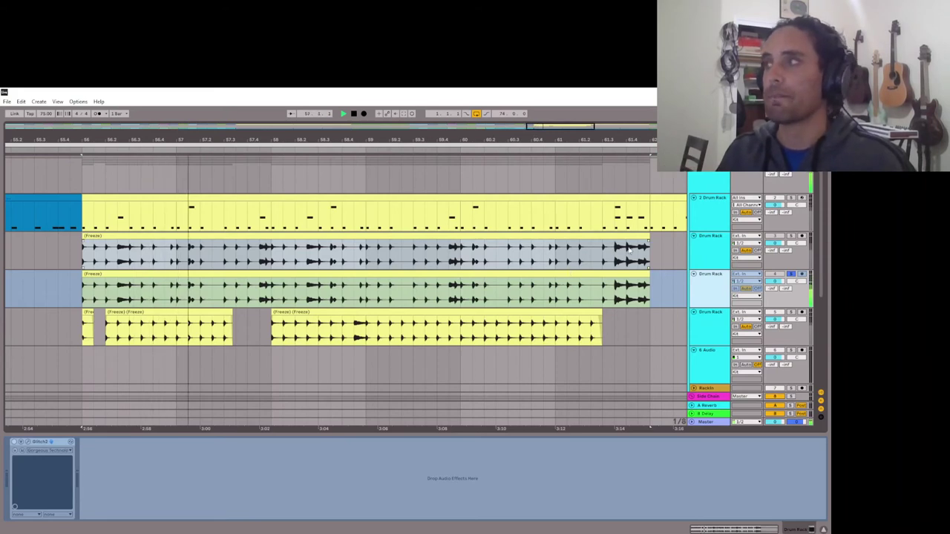
right_click(711, 287)
click(731, 345)
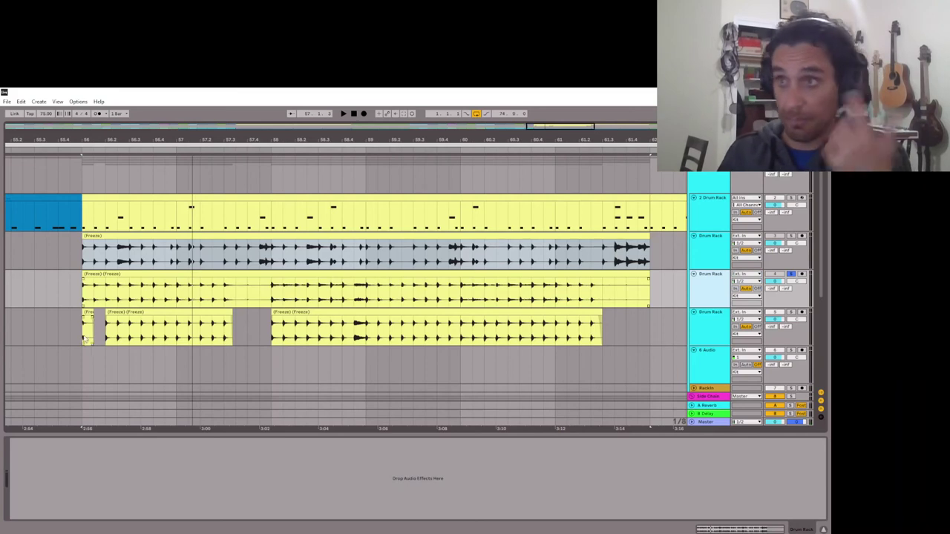
key(space)
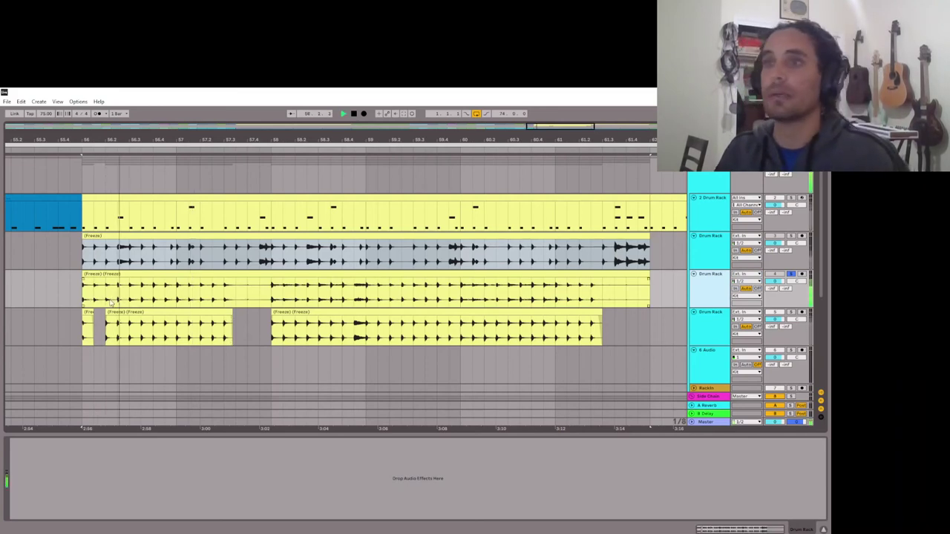
key(space)
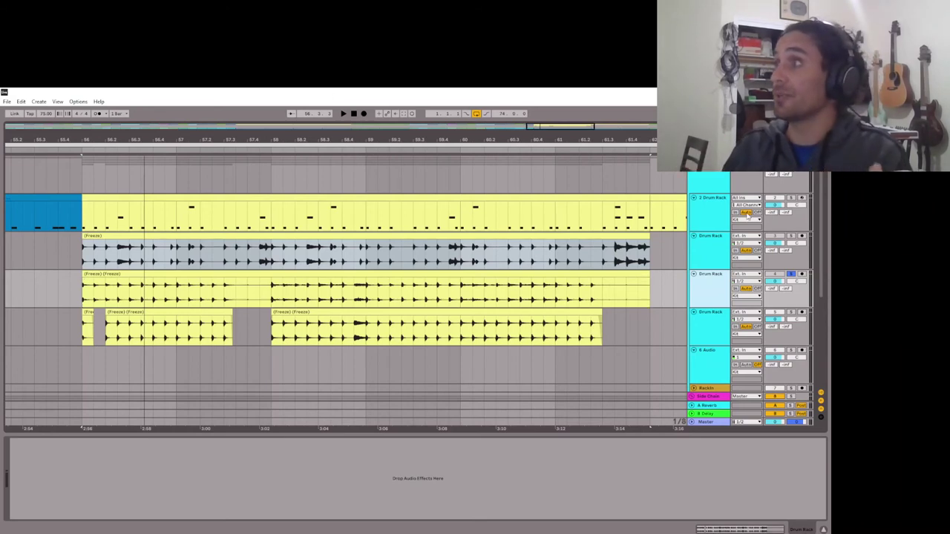
In the original track's Glitch2, set the Shuffler to Free with Min Time 1/6.70, Max Time 1/28.32 and Range 4 beats.
click(718, 249)
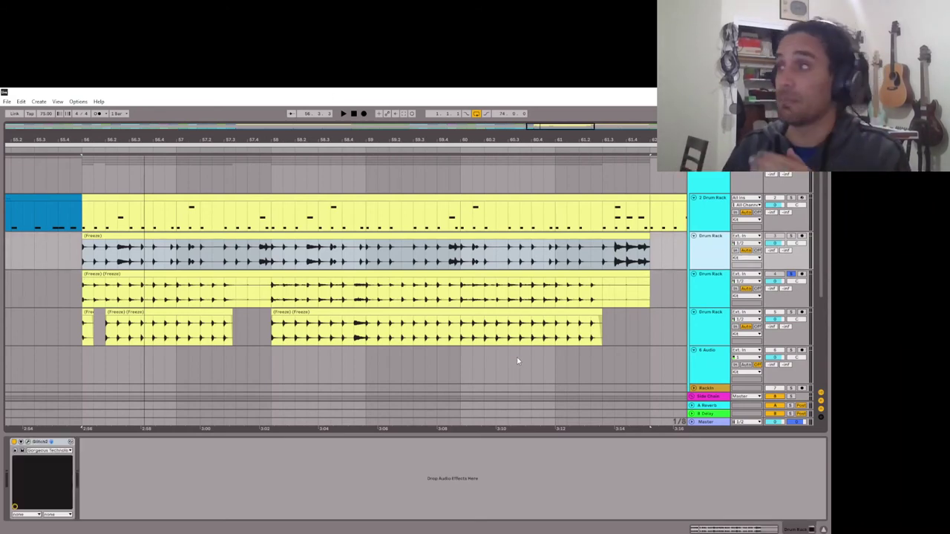
click(29, 442)
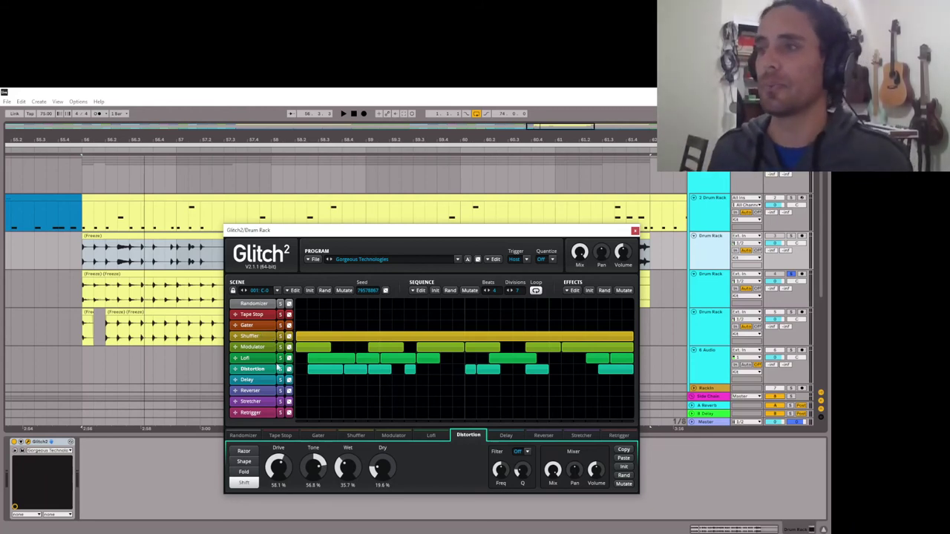
click(258, 336)
click(243, 449)
drag(272, 468, 321, 481)
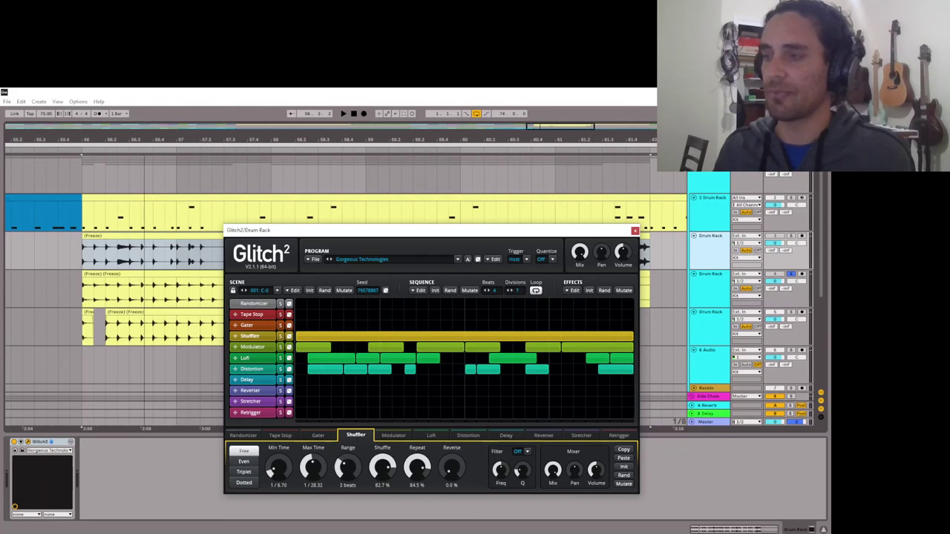
drag(345, 470, 345, 456)
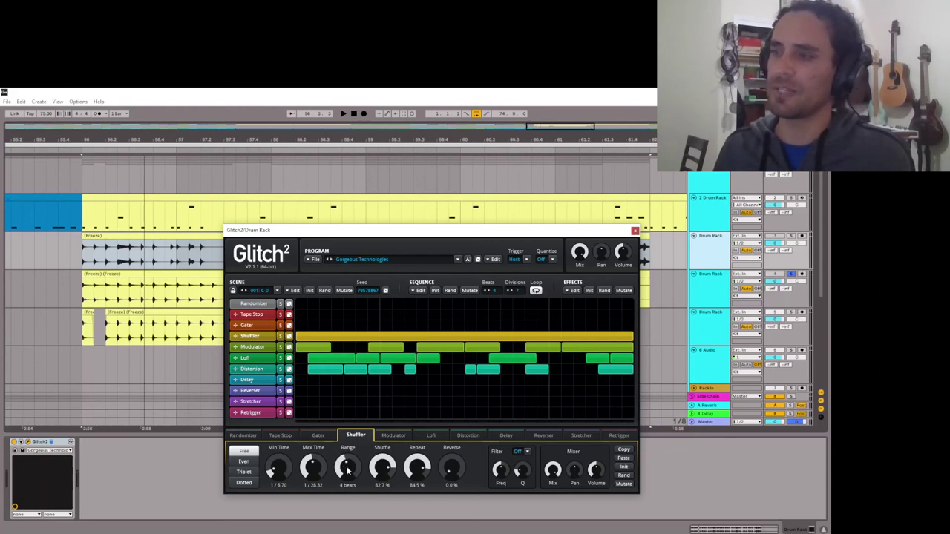
Play the original track soloed and set the Shuffler's Max Time to 1/19.97.
key(space)
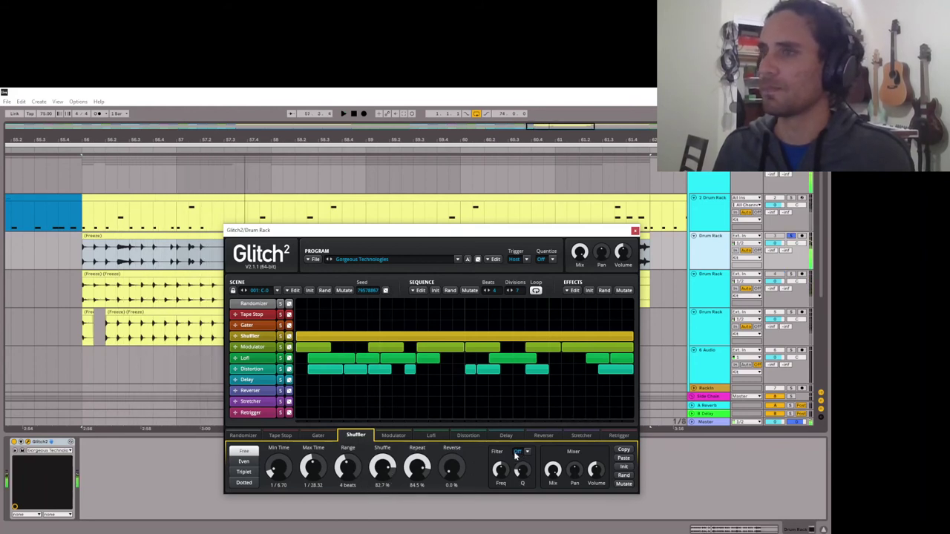
drag(316, 467, 323, 478)
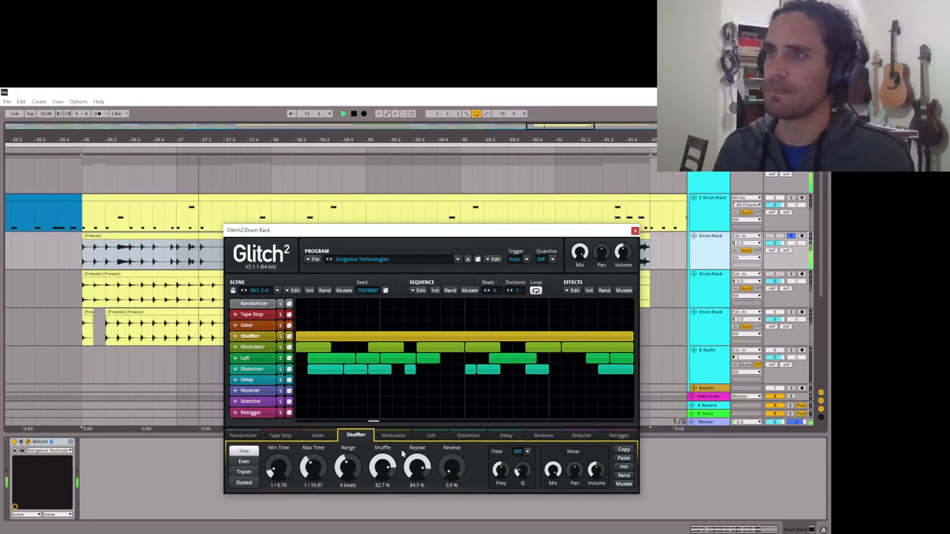
key(space)
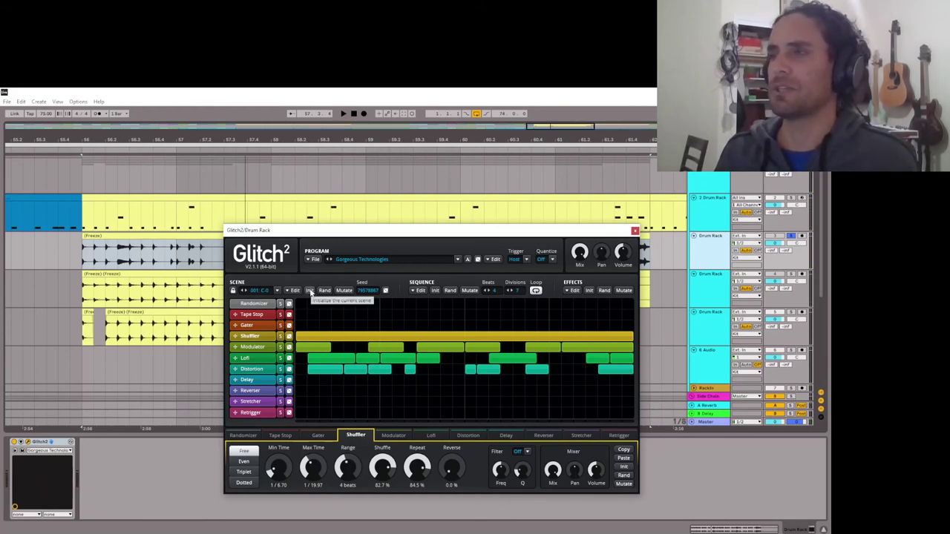
Initialize Glitch2's scene, randomize it repeatedly while auditioning the results on the original track, and close the plugin window.
click(310, 291)
click(324, 291)
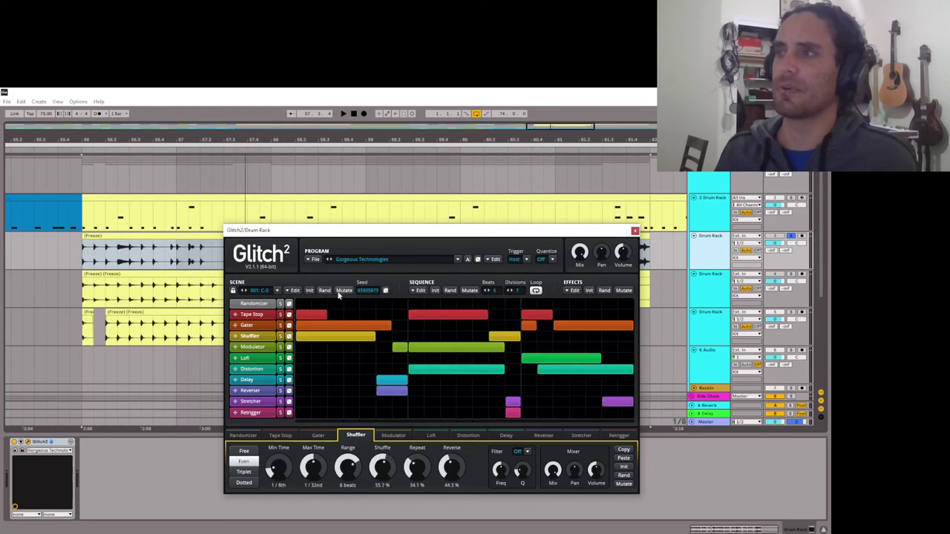
key(space)
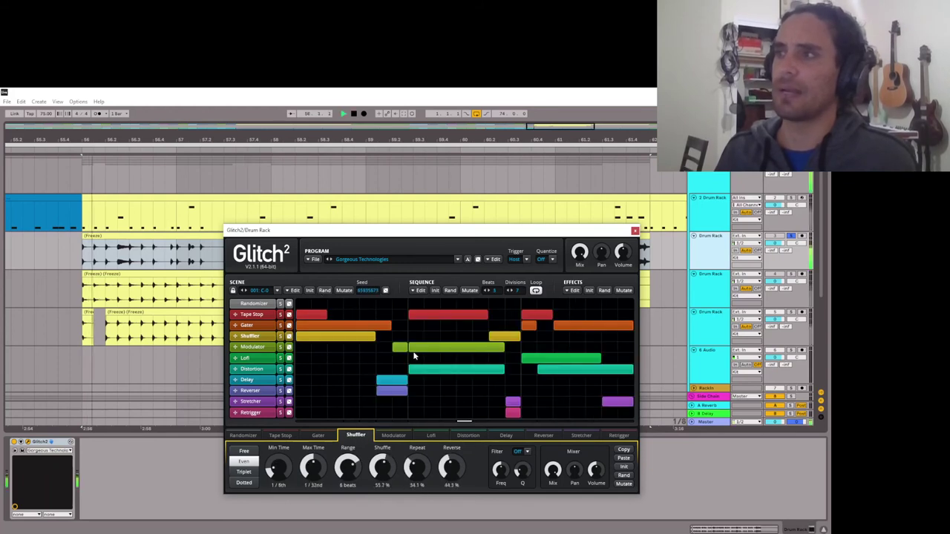
click(325, 291)
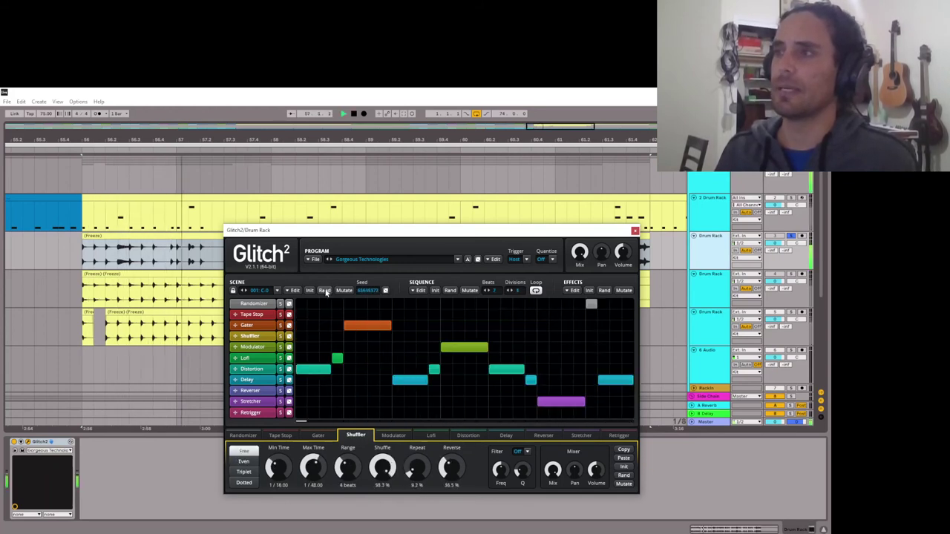
click(326, 291)
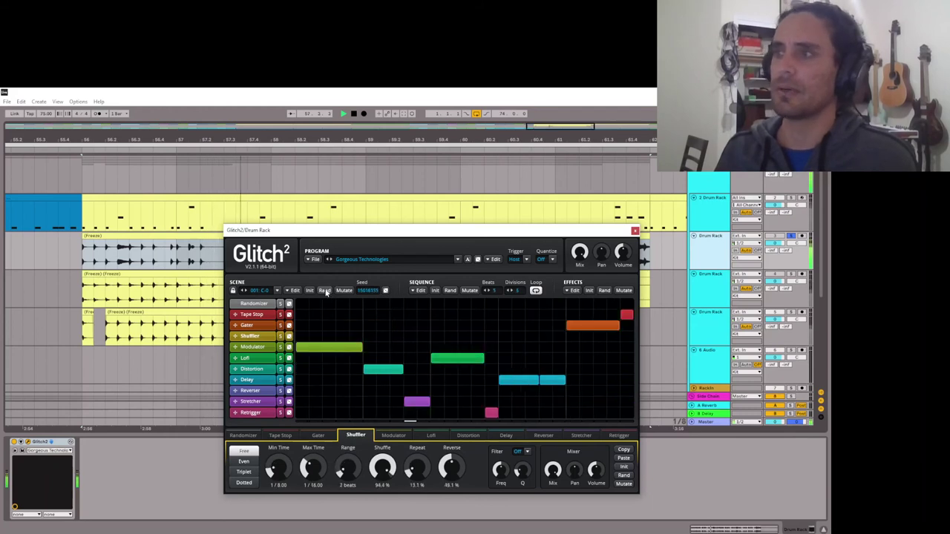
click(325, 291)
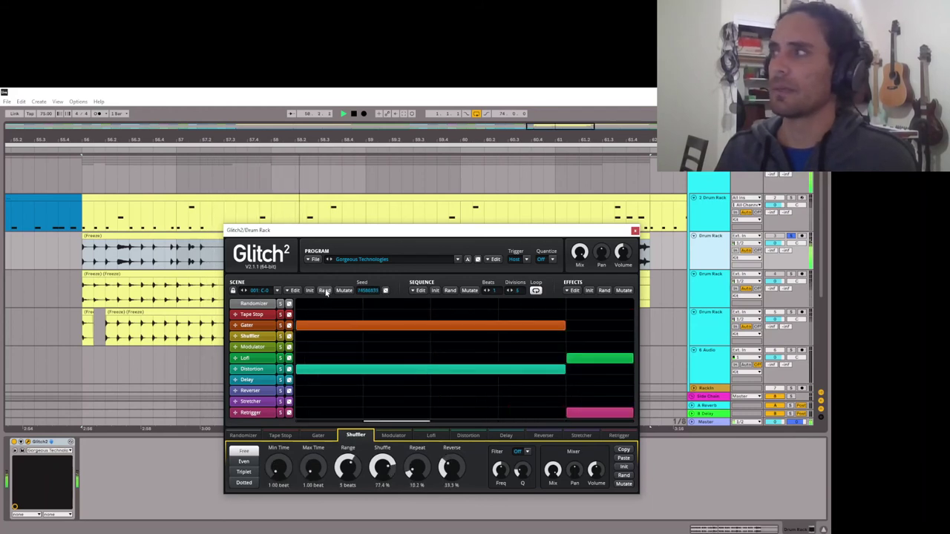
click(325, 291)
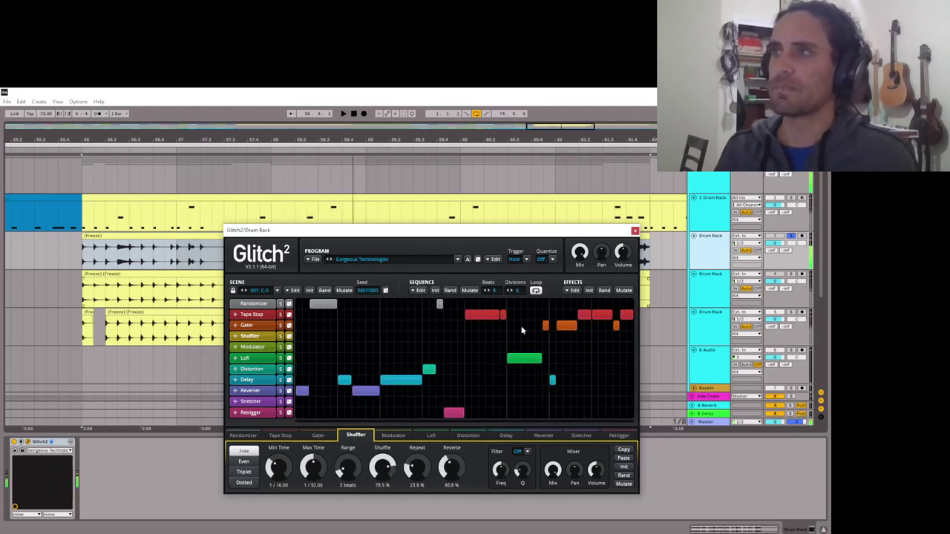
click(635, 232)
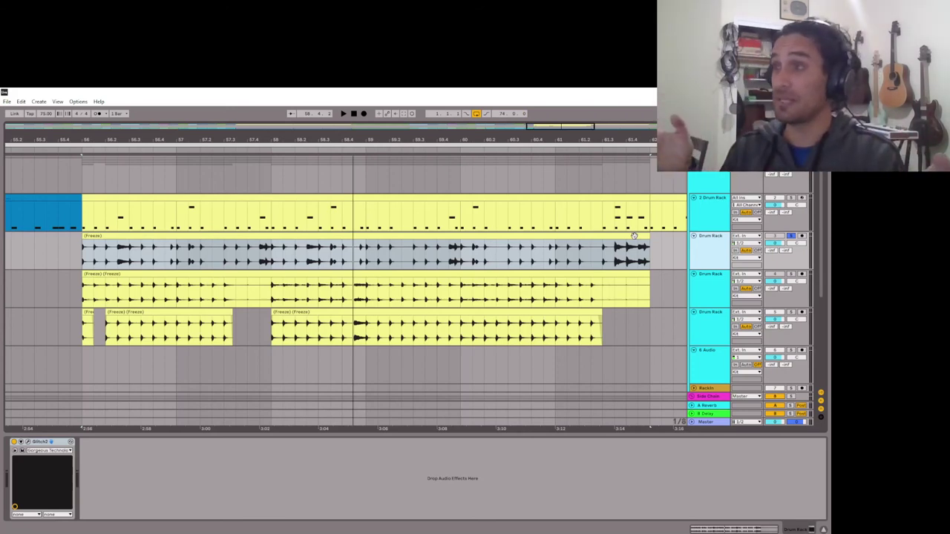
Delete the section from about 57.3.3 to 58 in the first flattened Drum Rack glitch track, then solo it and play from its start.
drag(234, 300, 271, 300)
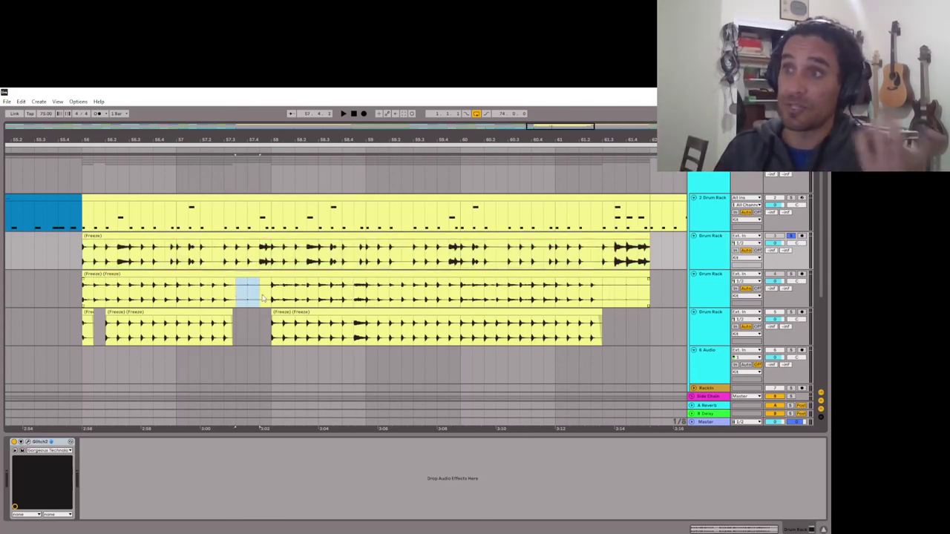
key(Delete)
click(791, 273)
scroll(106, 292, up, 5)
scroll(96, 288, down, 5)
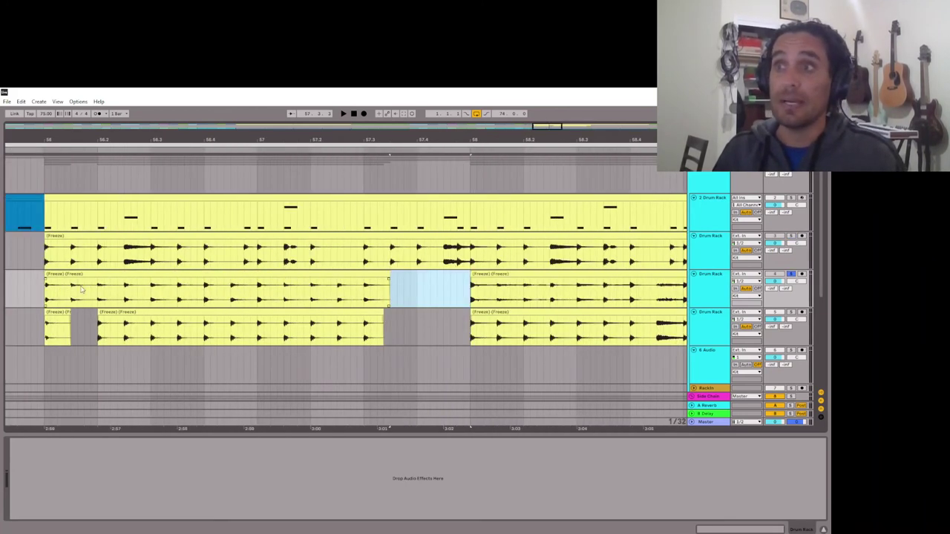
click(92, 273)
key(space)
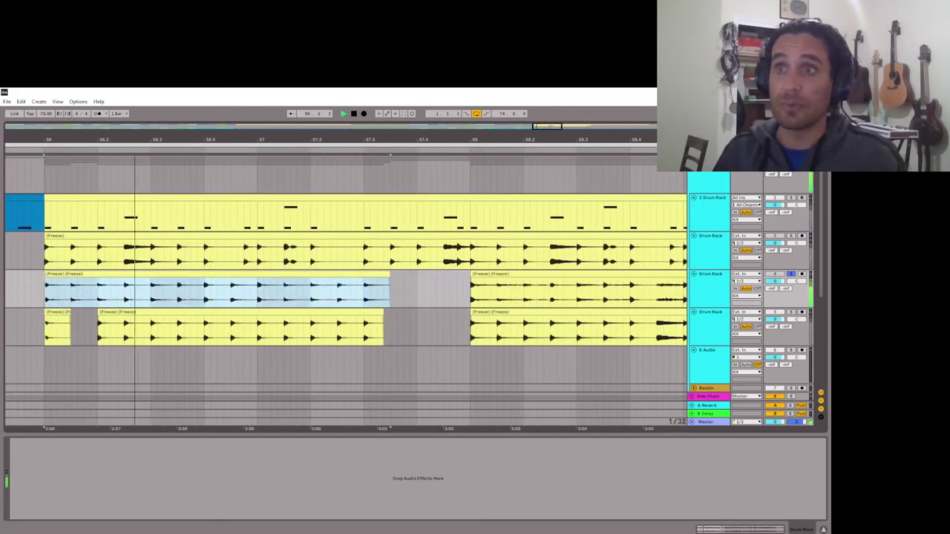
Cut two half-beat gaps in the soloed glitch track, from 56.1.3 to 56.2 and from 56.4 to 56.4.3, during playback.
click(72, 295)
drag(72, 294, 97, 295)
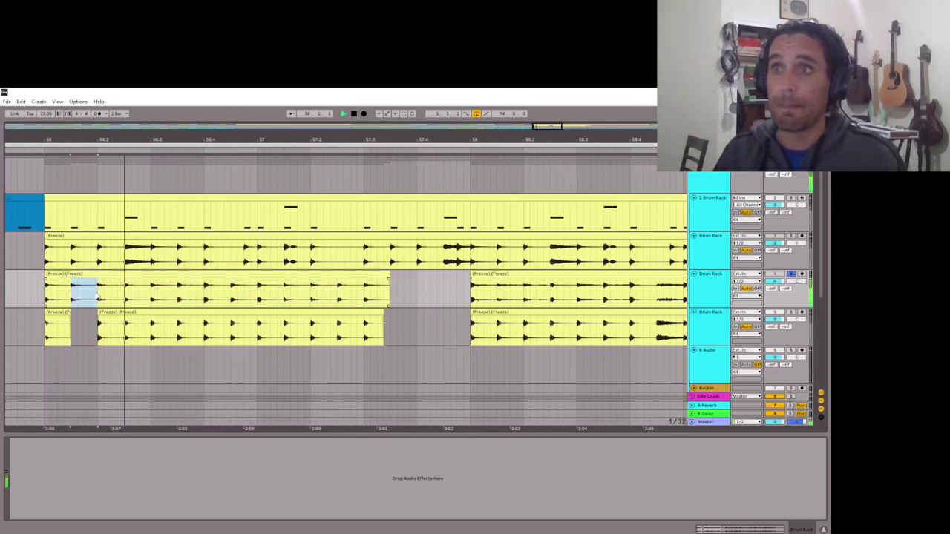
key(ctrl+e)
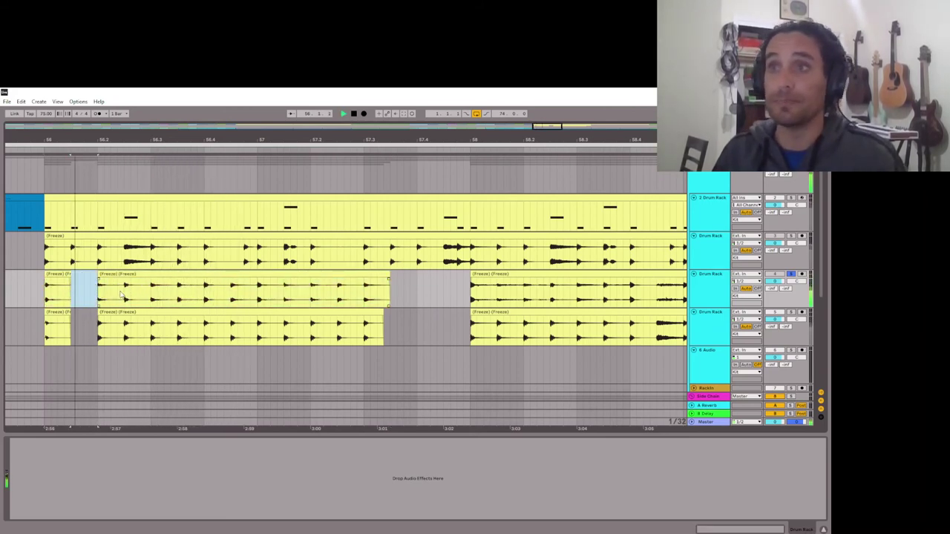
click(204, 297)
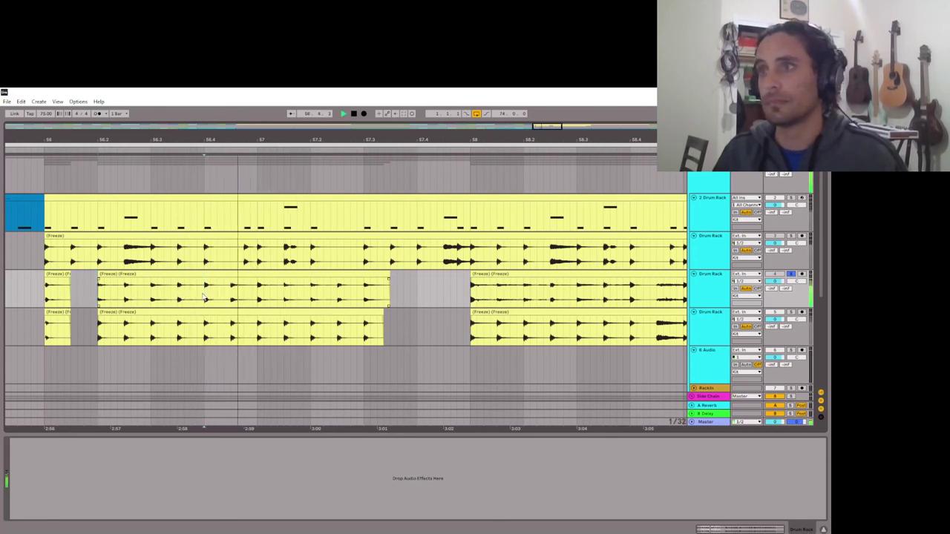
drag(204, 297, 232, 300)
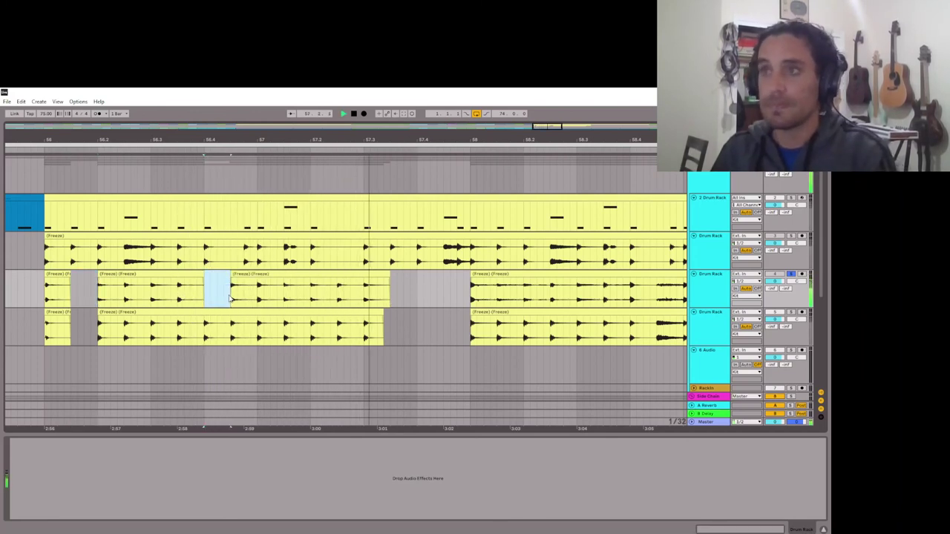
key(Delete)
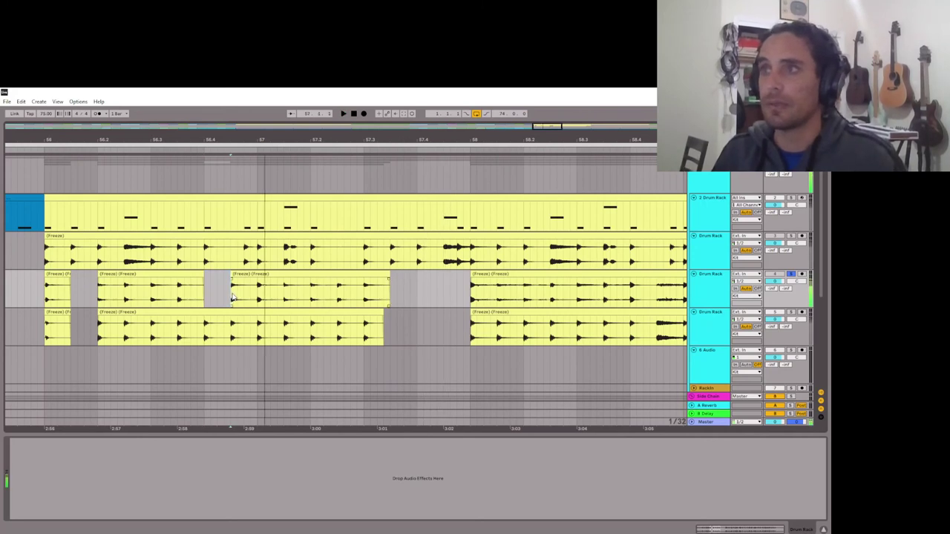
Remove the half beat from 57 to 57.1.3 in the soloed glitch track and play the edit.
drag(258, 297, 284, 300)
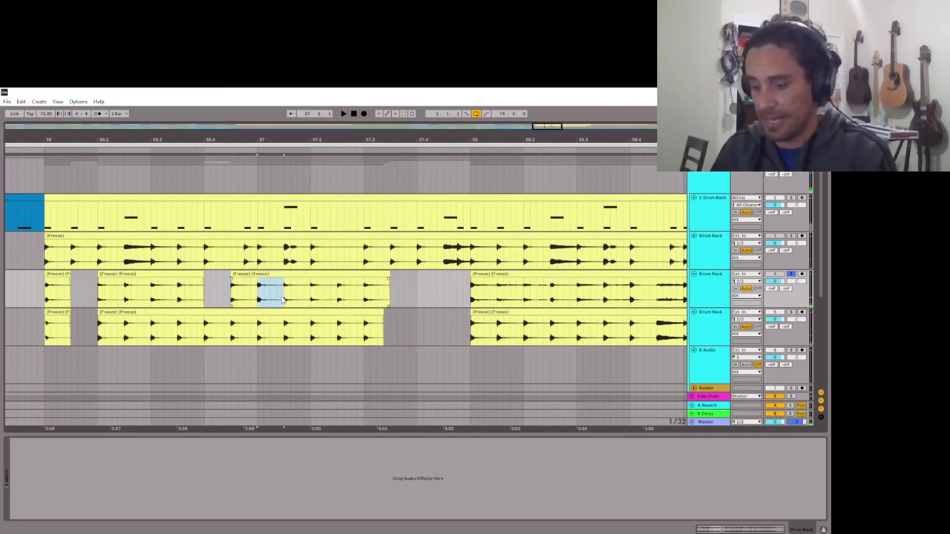
key(ctrl+e)
key(Delete)
key(space)
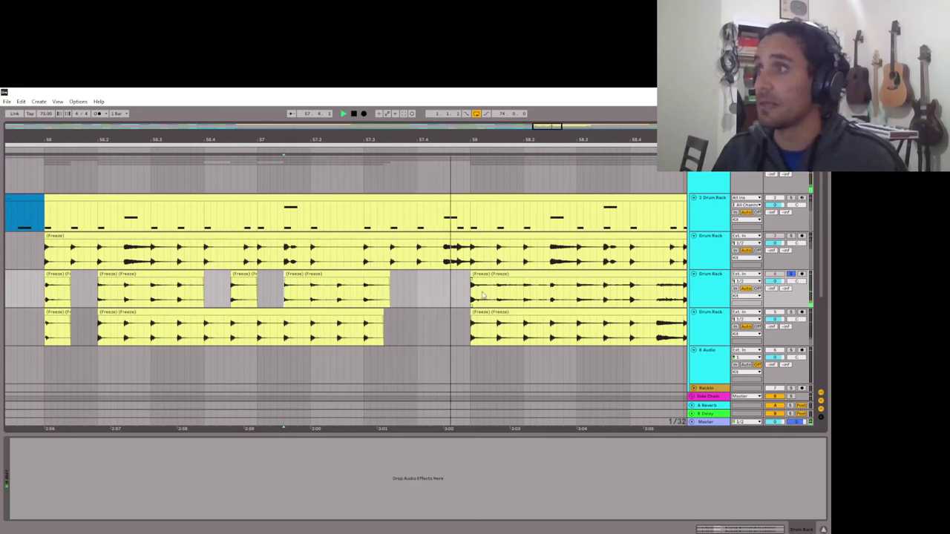
Trim the start of the soloed glitch track's last clip from 58 to about 58.1.3 and play it back.
drag(471, 274, 496, 289)
key(space)
key(space)
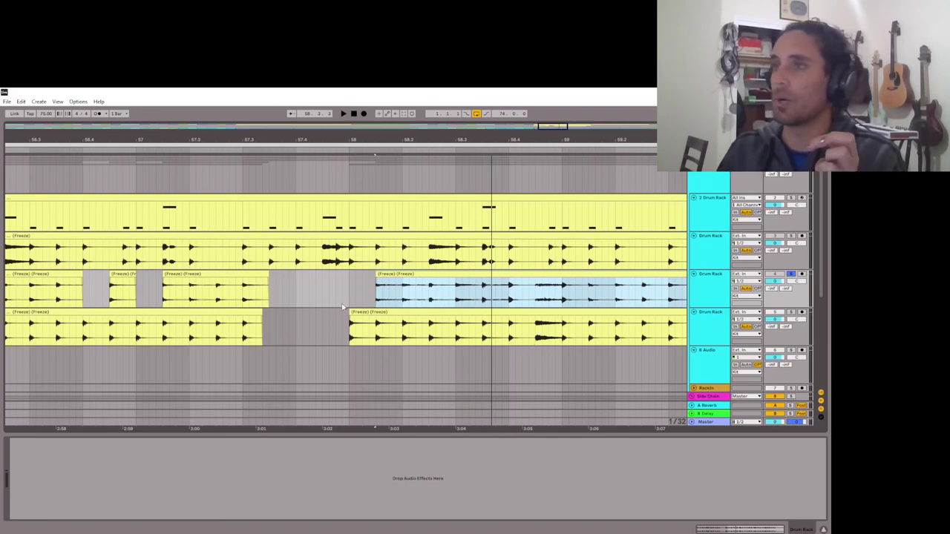
scroll(311, 289, down, 5)
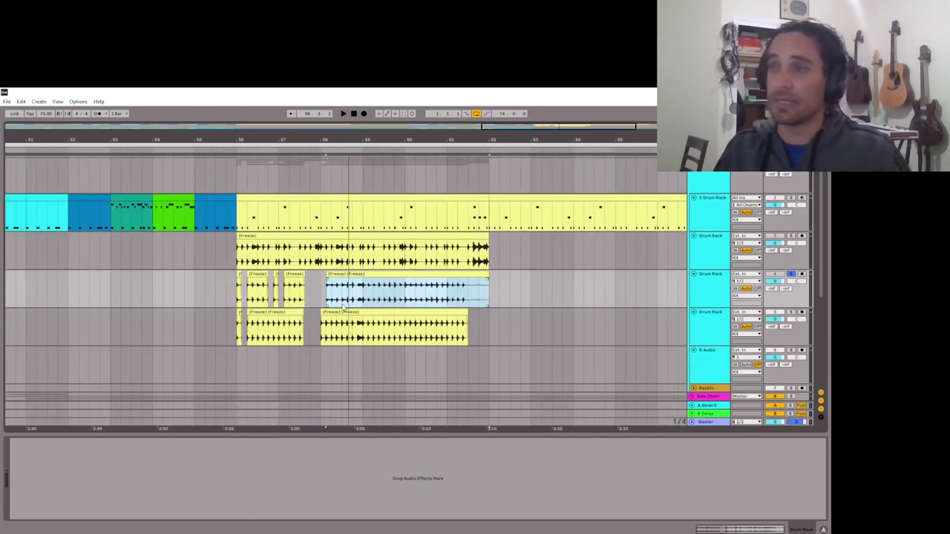